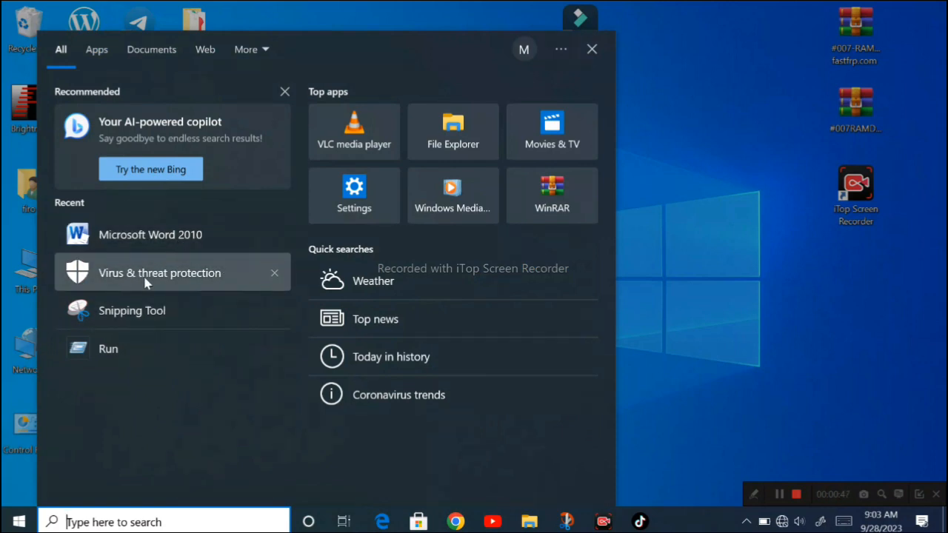
# Launch Microsoft Word 2010 from the recent apps and refresh the desktop while it loads.
pyautogui.click(179, 235)
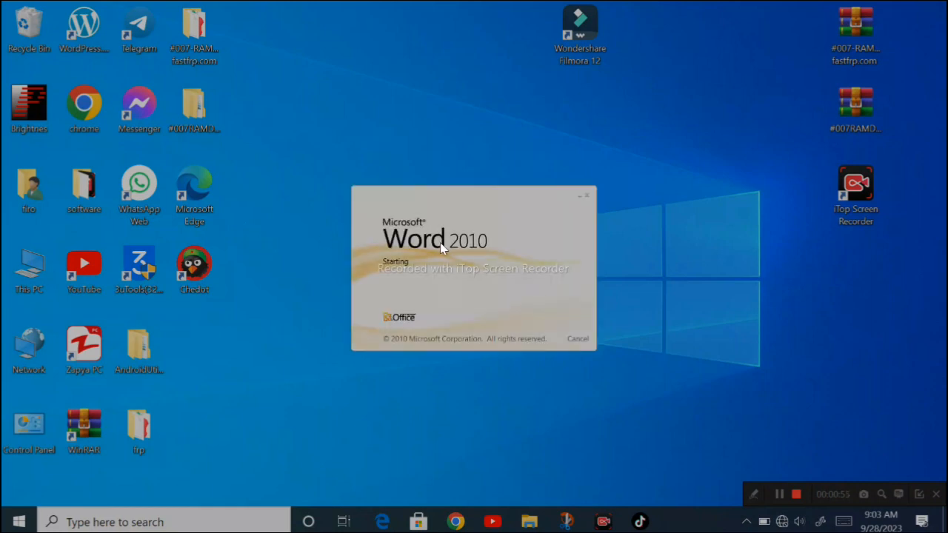
pyautogui.rightClick(448, 61)
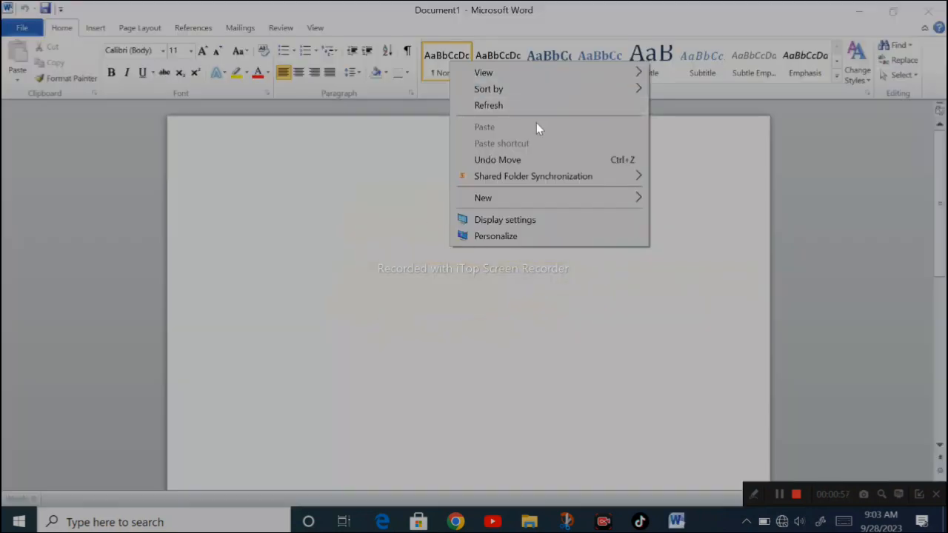
pyautogui.click(507, 104)
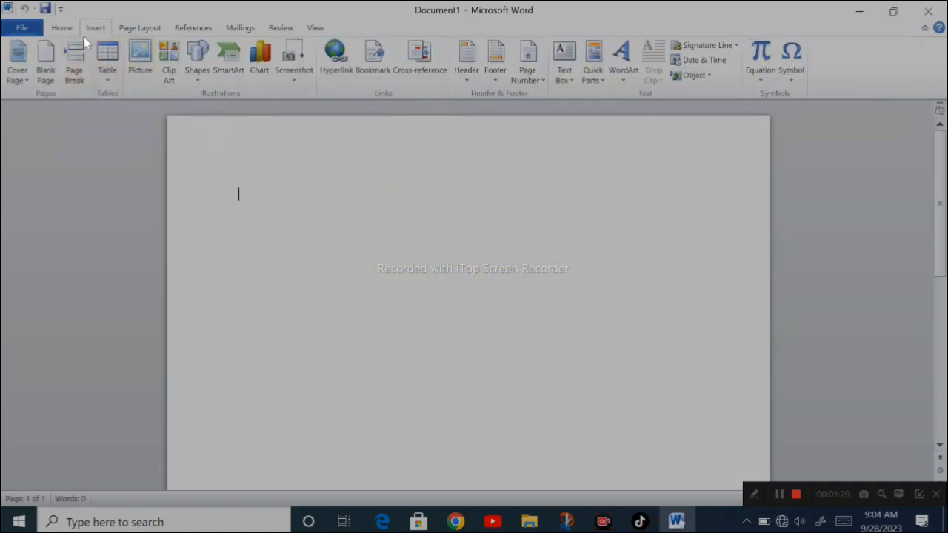
# Write "Akkmi jirtuu ummataa qalii" as the first line of the blank document.
pyautogui.doubleClick(240, 198)
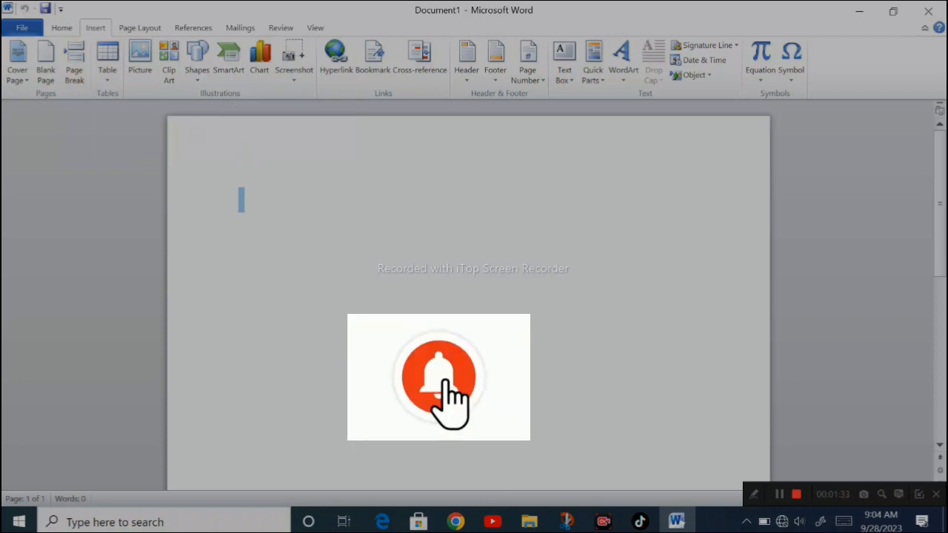
pyautogui.write('akk')
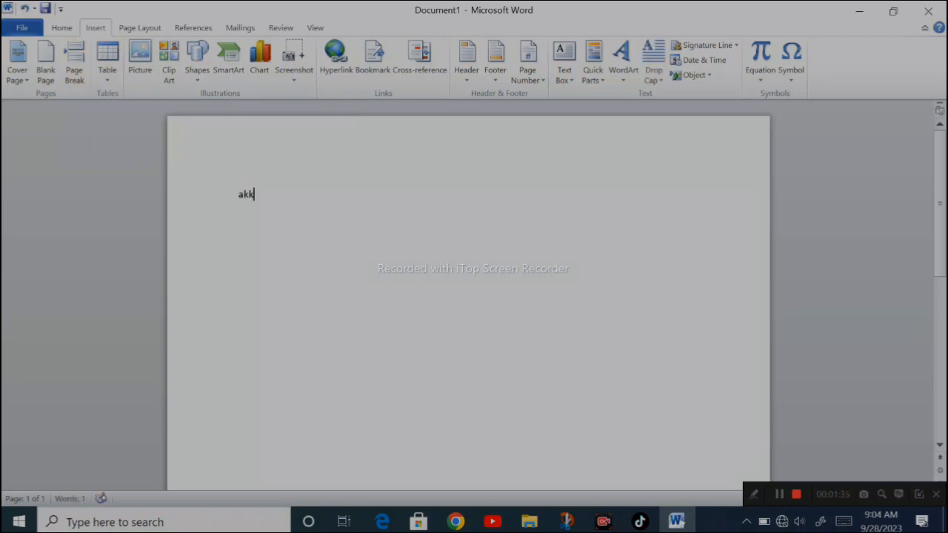
pyautogui.write('mi jirtuuu')
pyautogui.press('BackSpace')
pyautogui.write('ummataa qa')
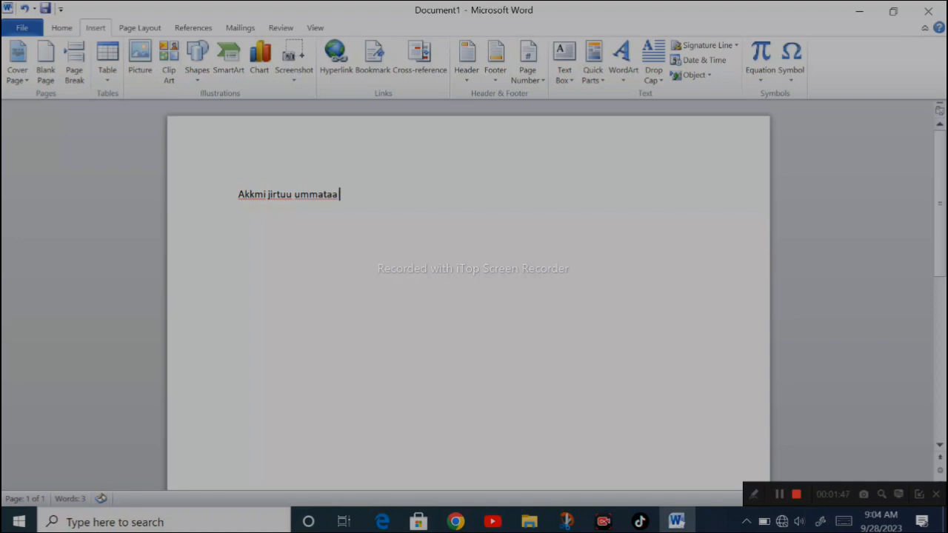
pyautogui.write('lii')
# Make all the document text bold and change its font to Copperplate Gothic Bold.
pyautogui.hotkey('ctrl', 'a')
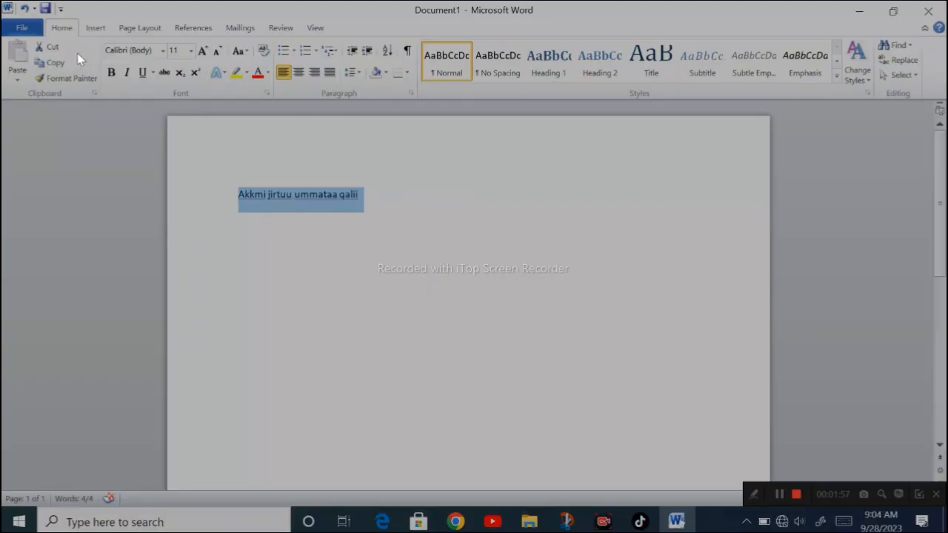
pyautogui.click(111, 71)
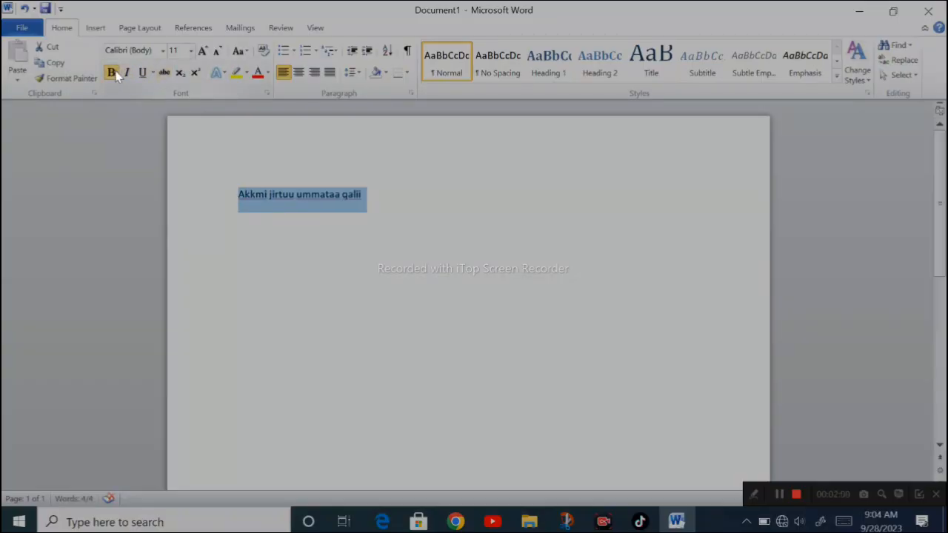
pyautogui.click(163, 51)
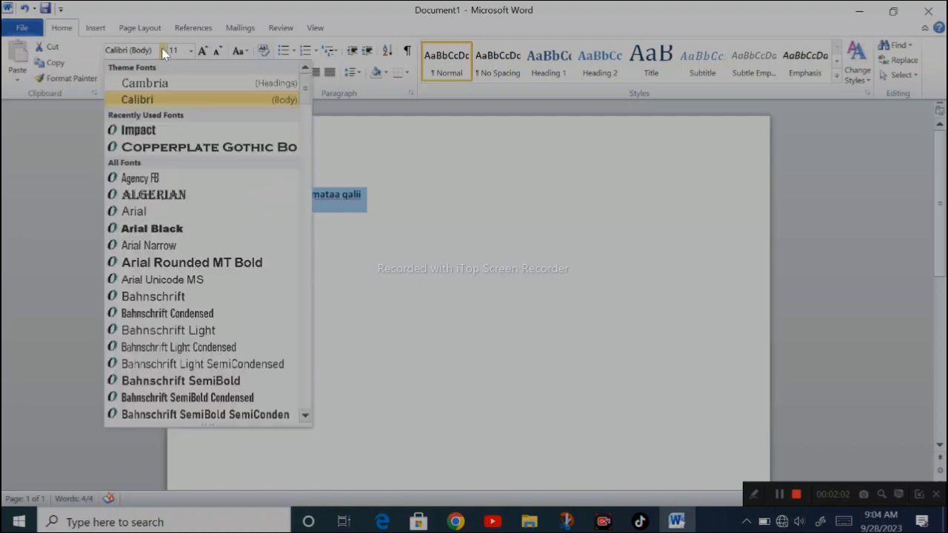
pyautogui.click(169, 152)
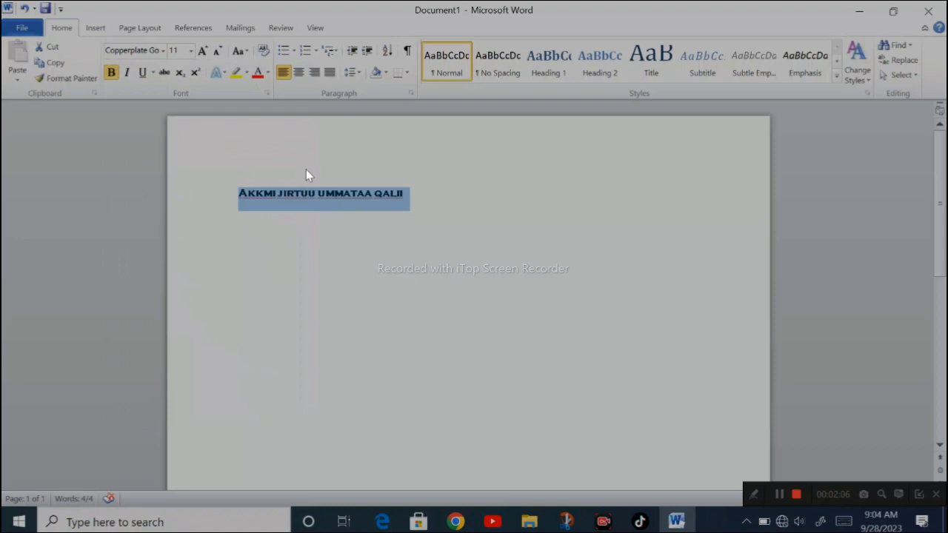
# Enlarge the greeting line to font size 28 and select the whole line again.
pyautogui.click(203, 51)
pyautogui.click(203, 51)
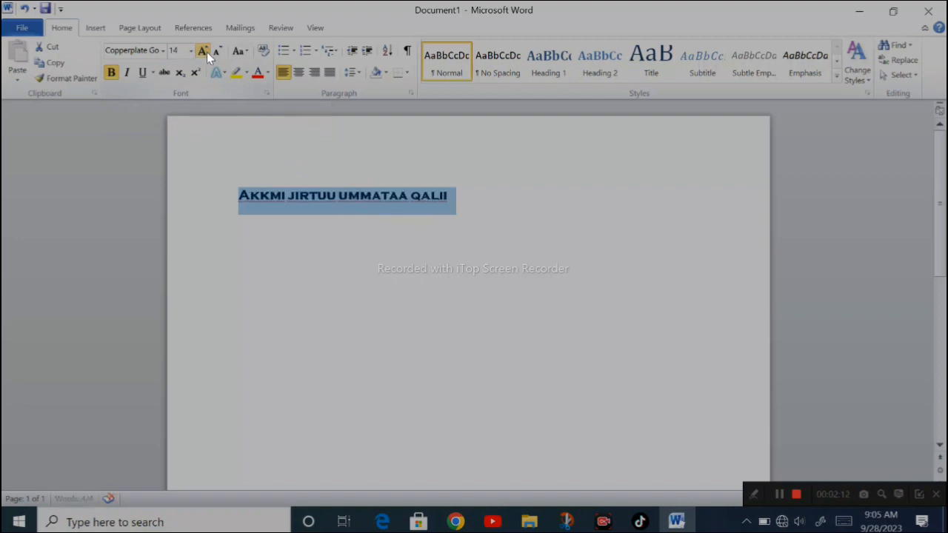
pyautogui.click(206, 52)
pyautogui.click(207, 52)
pyautogui.click(206, 52)
pyautogui.click(206, 52)
pyautogui.click(206, 52)
pyautogui.click(207, 52)
pyautogui.click(207, 52)
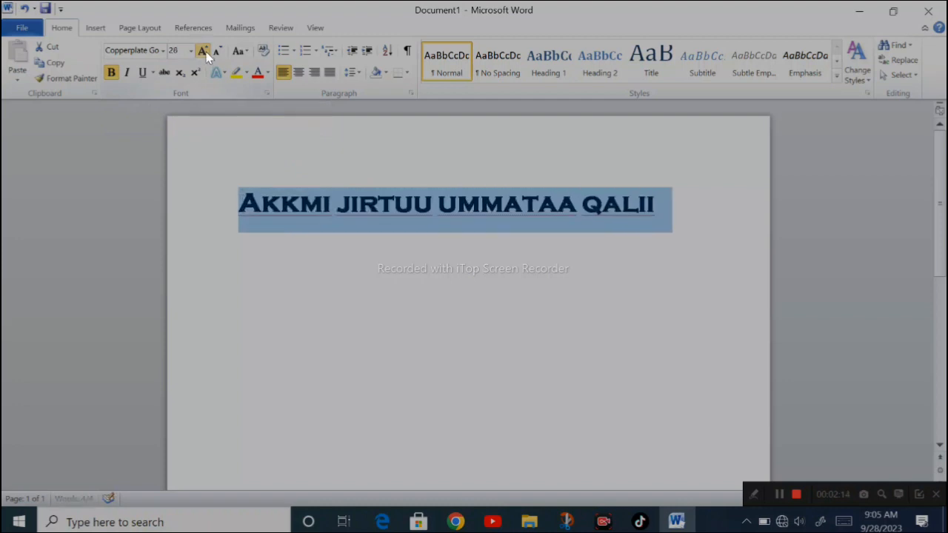
pyautogui.click(203, 51)
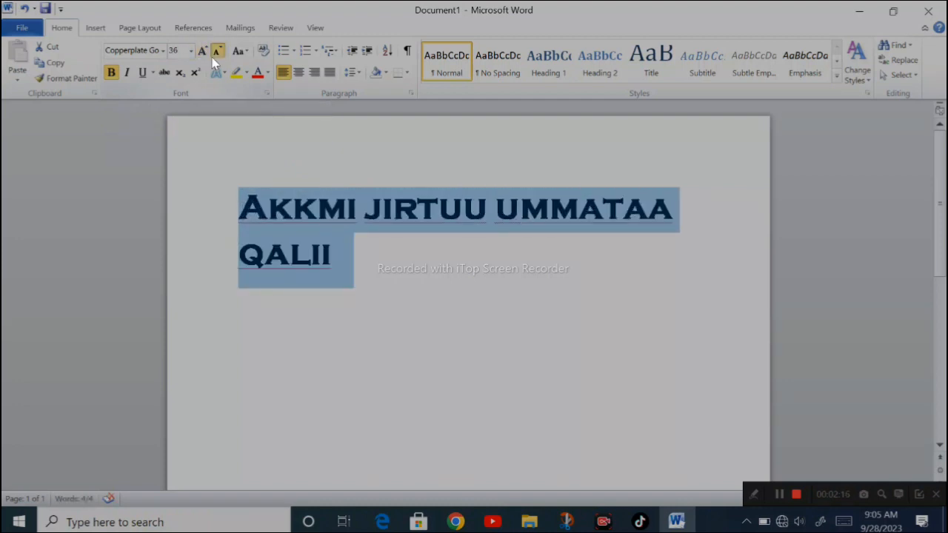
pyautogui.click(216, 51)
pyautogui.click(602, 205)
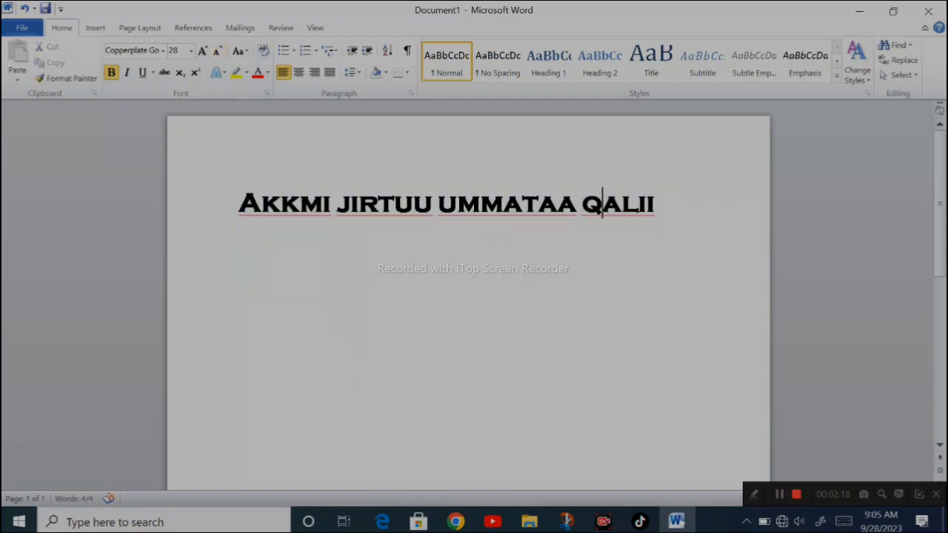
pyautogui.moveTo(239, 205); pyautogui.dragTo(672, 208)
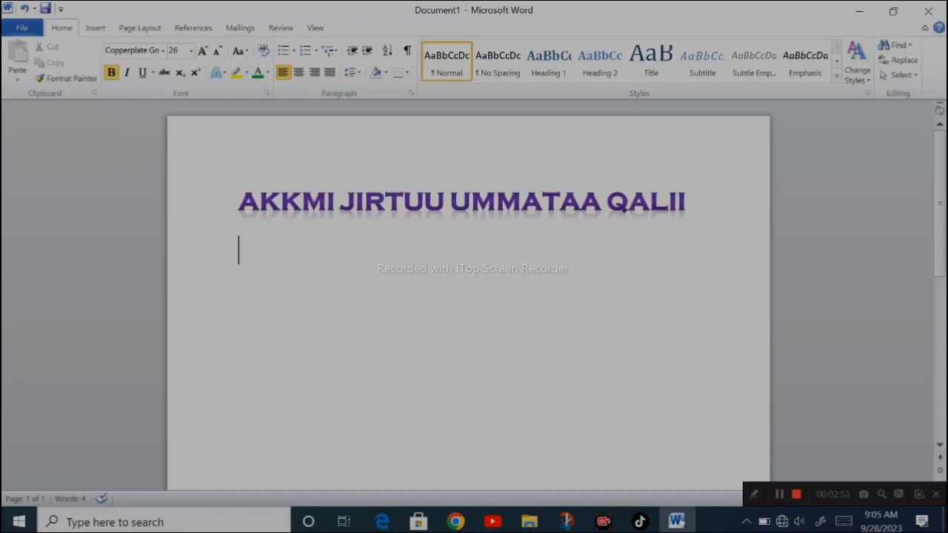
# Begin the second line with the word "AKKMIT".
pyautogui.write('AKK')
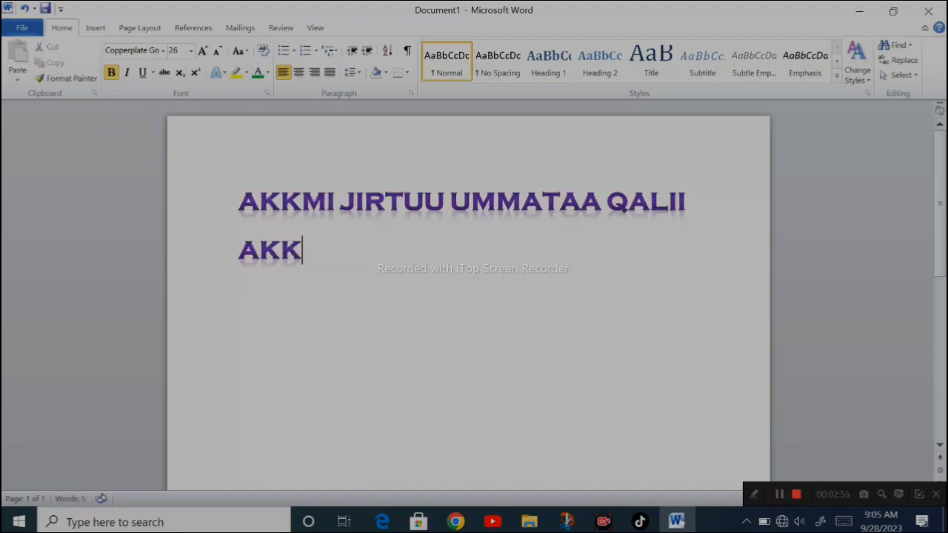
pyautogui.write('MIT')
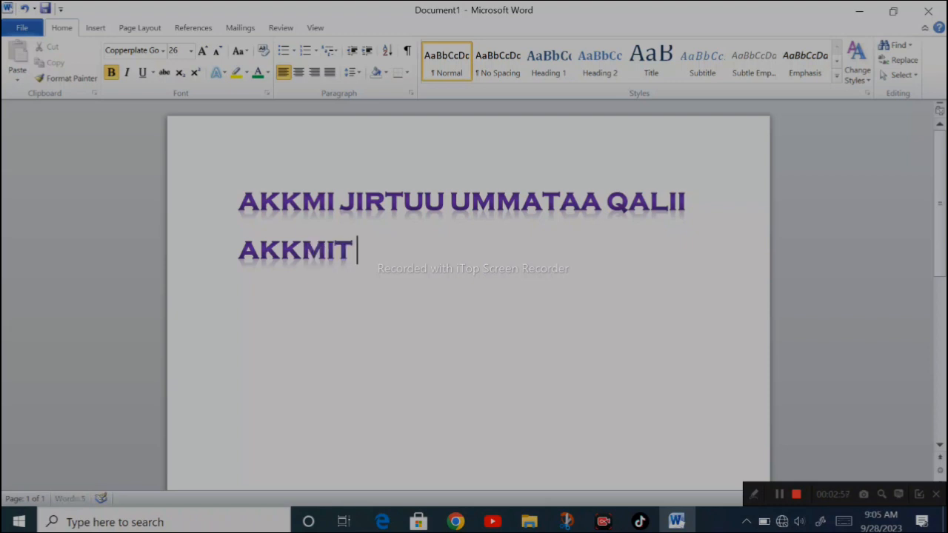
pyautogui.write(' TE')
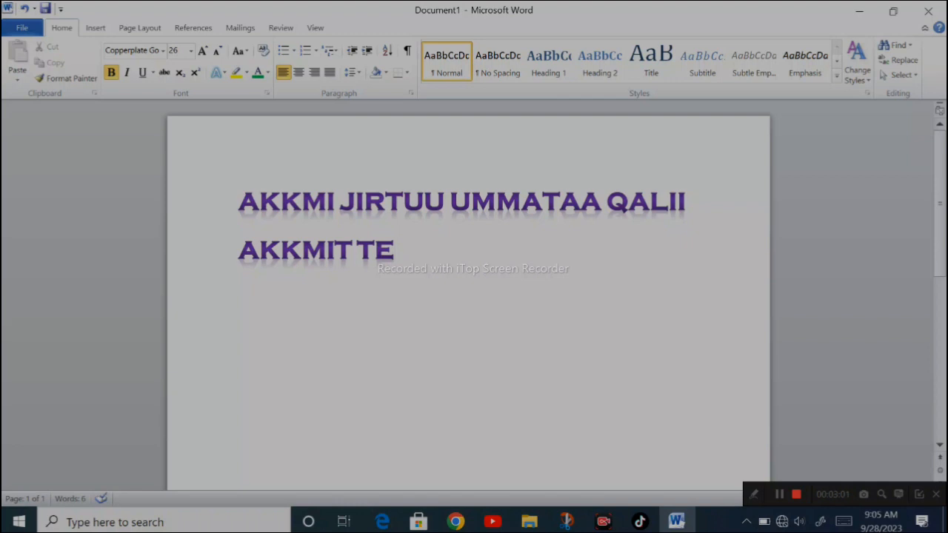
pyautogui.write('BEL')
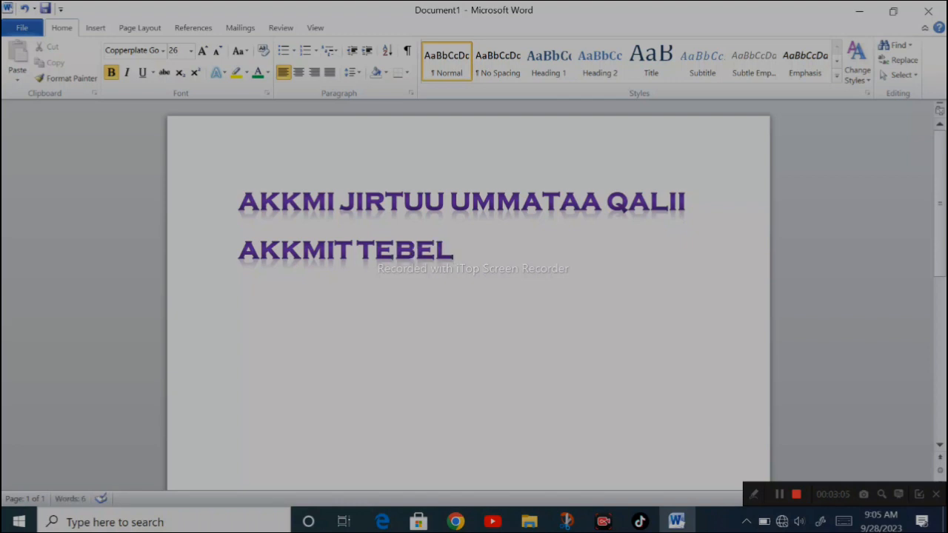
pyautogui.press('BackSpace')
pyautogui.press('BackSpace')
pyautogui.press('BackSpace')
pyautogui.press('BackSpace')
pyautogui.press('BackSpace')
pyautogui.press('BackSpace')
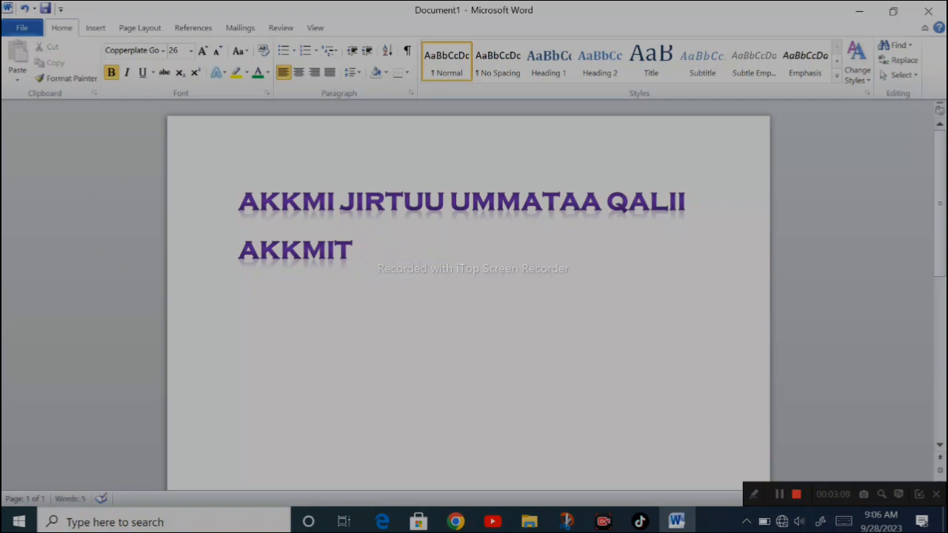
# Complete the second line by adding "GABATEE HOJJATAN" after "AKKMIT".
pyautogui.write('GA')
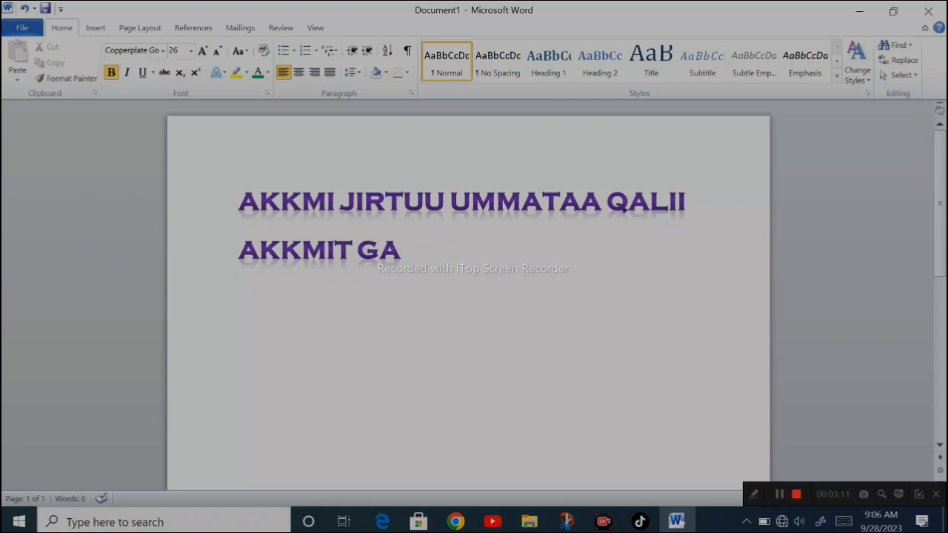
pyautogui.write('BATEE')
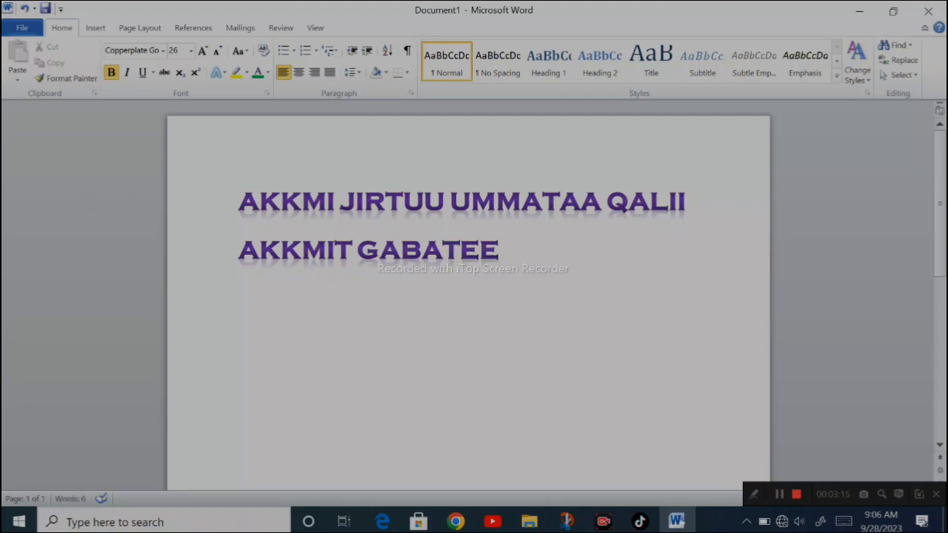
pyautogui.write('HOJ')
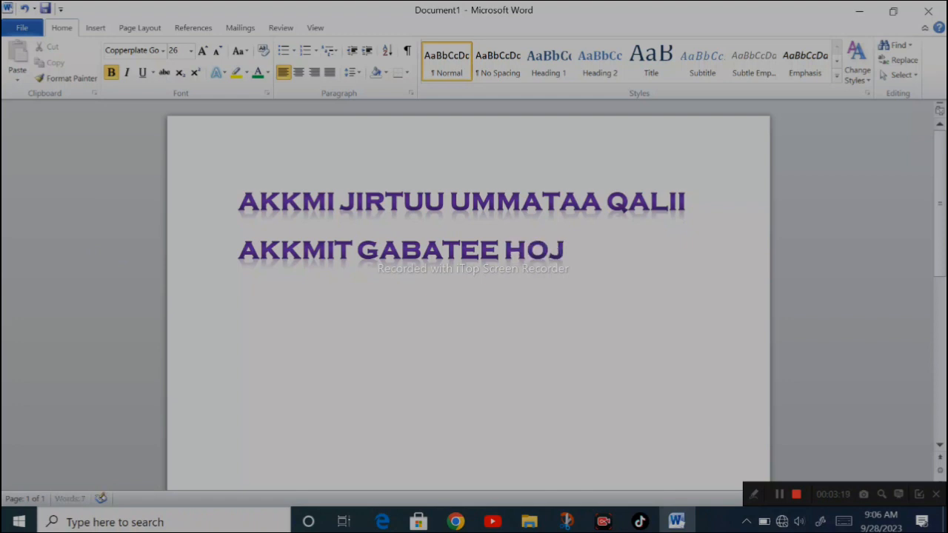
pyautogui.write('JATAN')
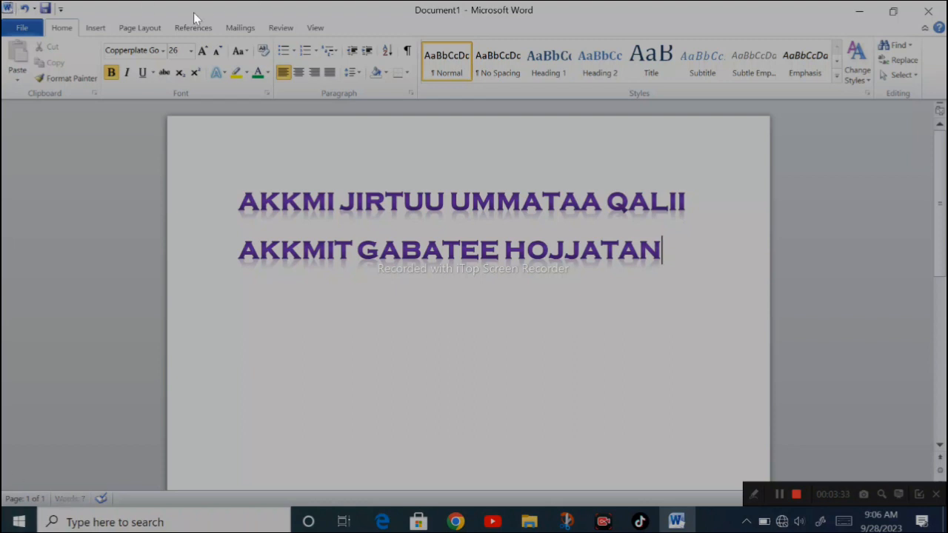
# Change the font color of the whole second line to standard red.
pyautogui.moveTo(238, 251); pyautogui.dragTo(677, 255)
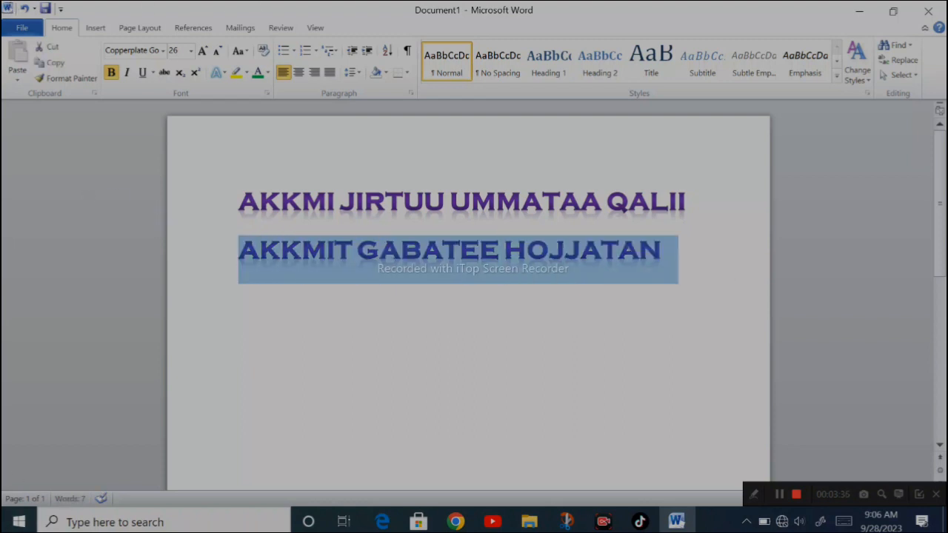
pyautogui.click(262, 70)
pyautogui.click(267, 71)
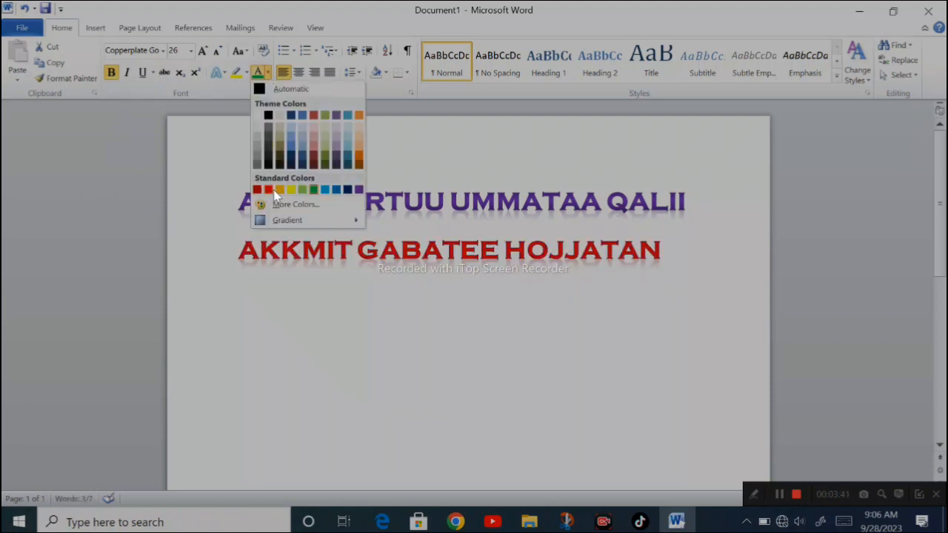
pyautogui.click(269, 191)
pyautogui.click(423, 249)
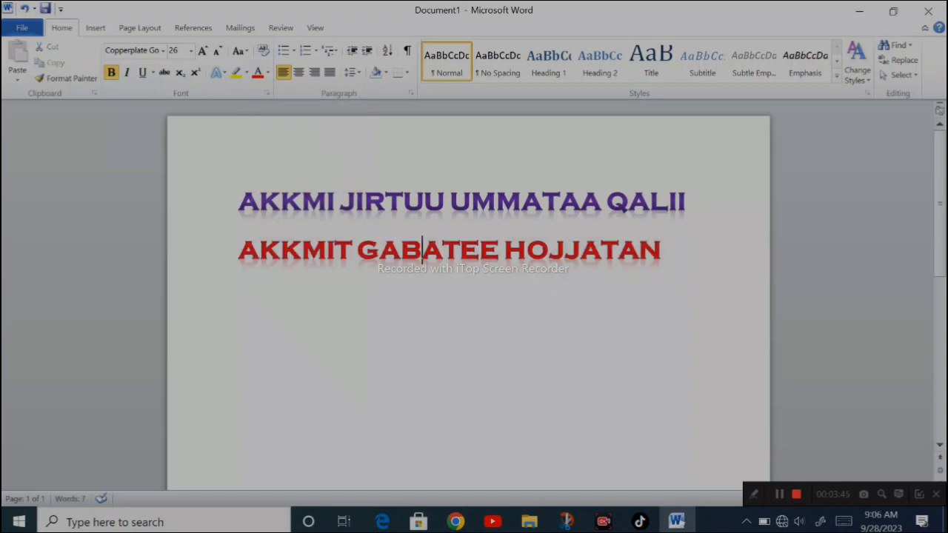
# Highlight the whole first line, "AKKMI JIRTUU UMMATAA QALII", in yellow.
pyautogui.tripleClick(265, 268)
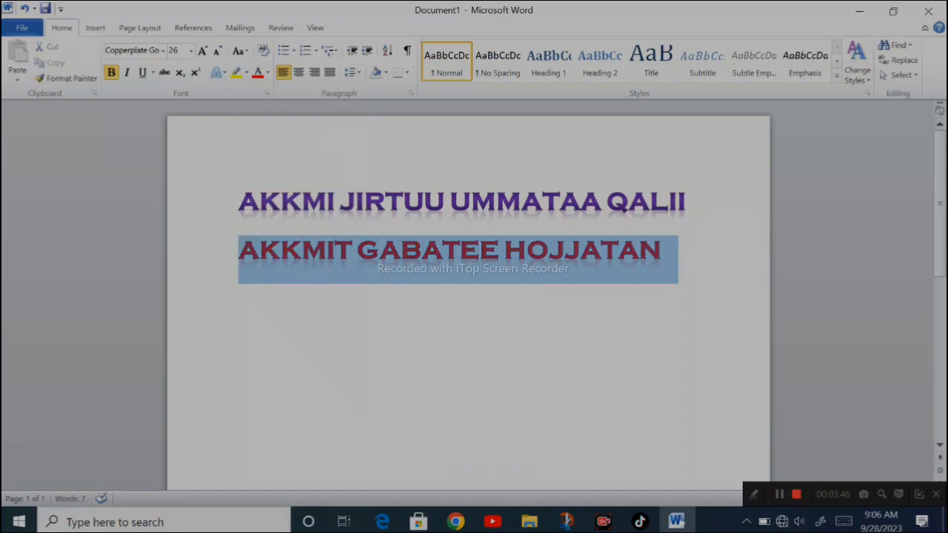
pyautogui.click(231, 254)
pyautogui.moveTo(238, 201); pyautogui.dragTo(669, 208)
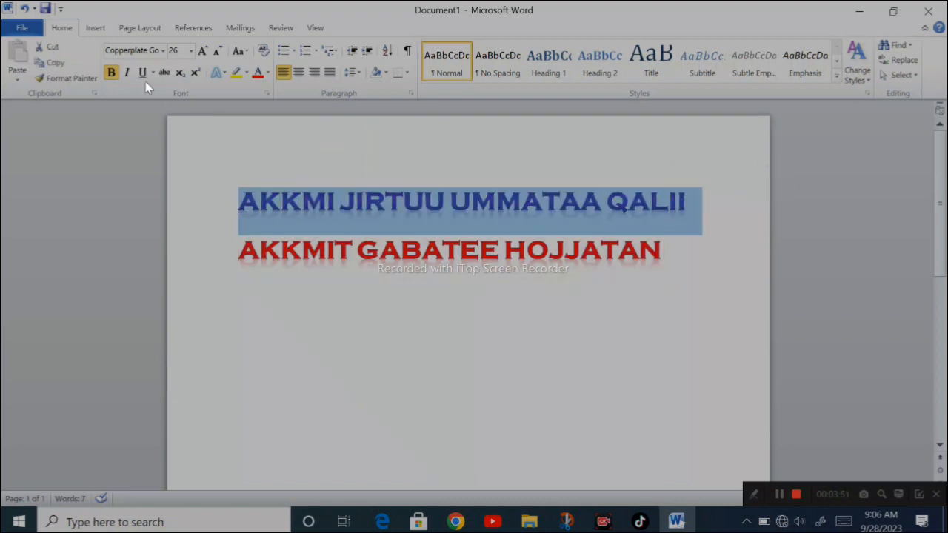
pyautogui.click(241, 76)
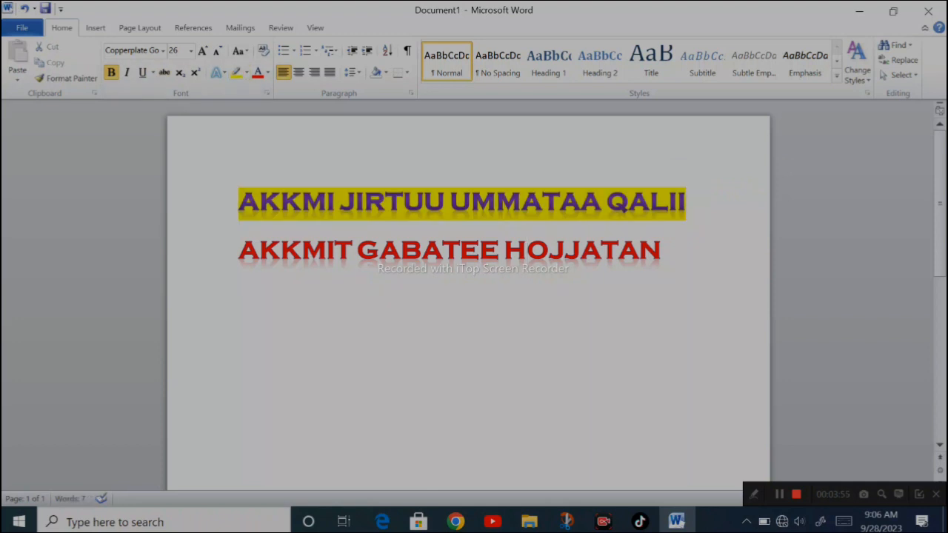
# Start a new paragraph below the red line and insert a table with 4 columns and 5 rows.
pyautogui.click(662, 250)
pyautogui.press('Return')
pyautogui.click(111, 73)
pyautogui.click(102, 30)
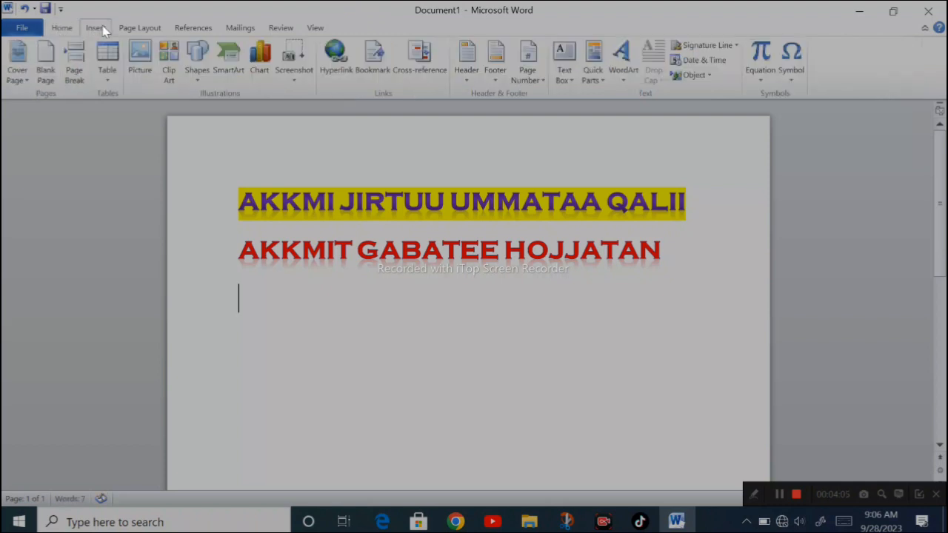
pyautogui.click(107, 63)
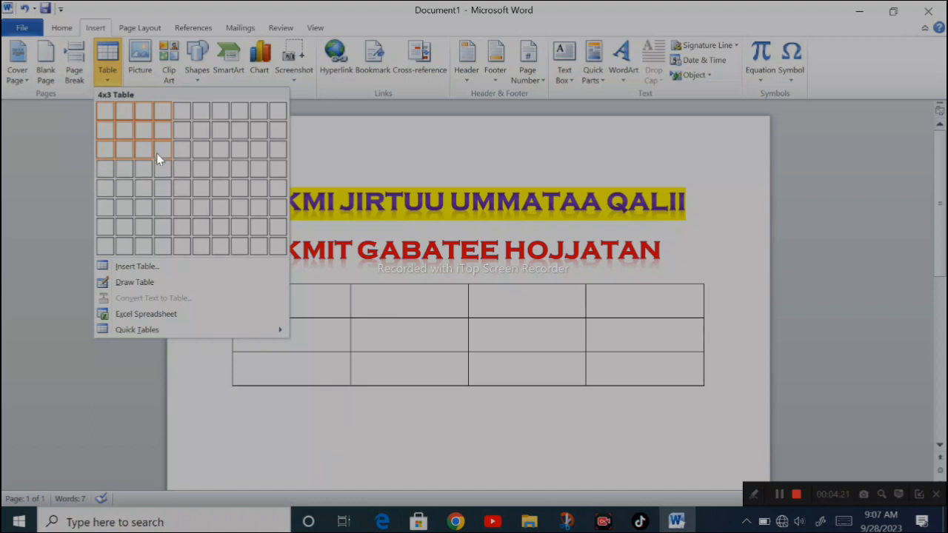
pyautogui.click(158, 185)
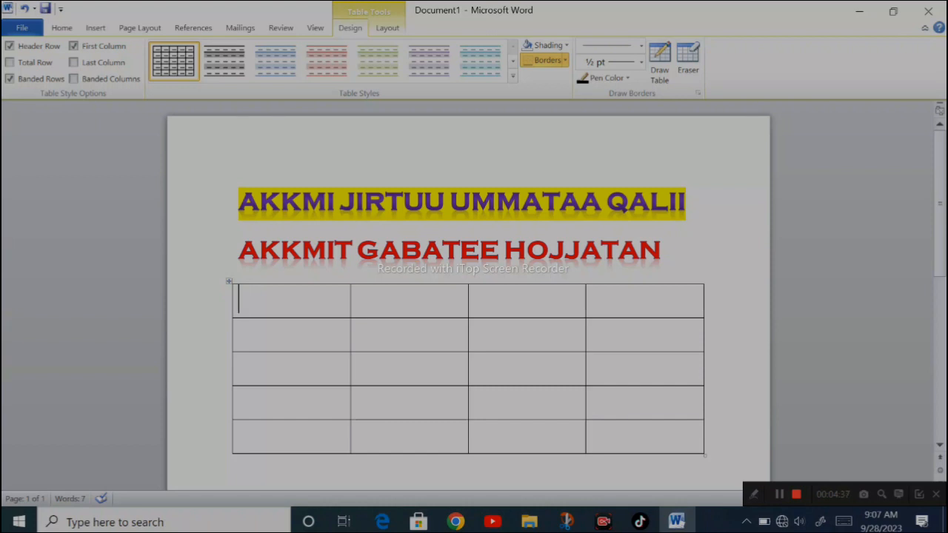
pyautogui.moveTo(400, 301); pyautogui.dragTo(303, 302)
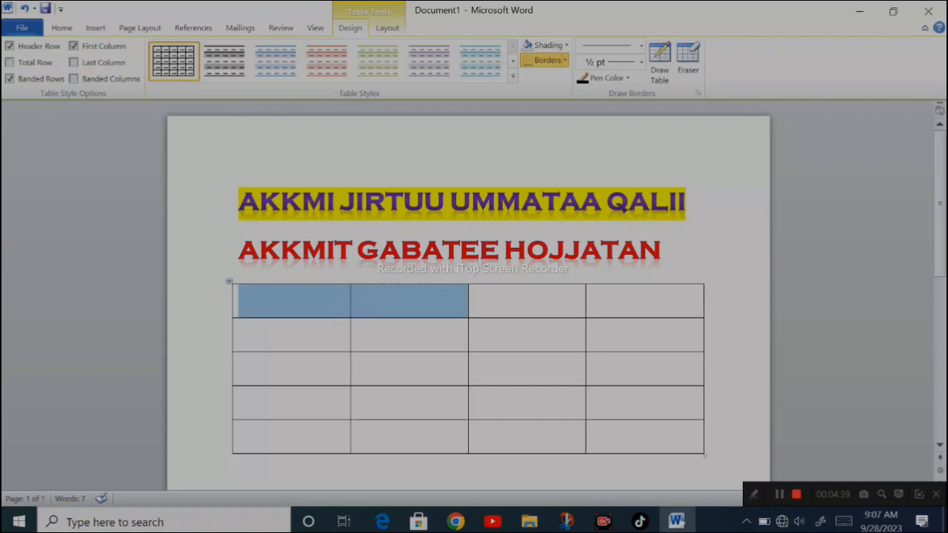
pyautogui.click(364, 333)
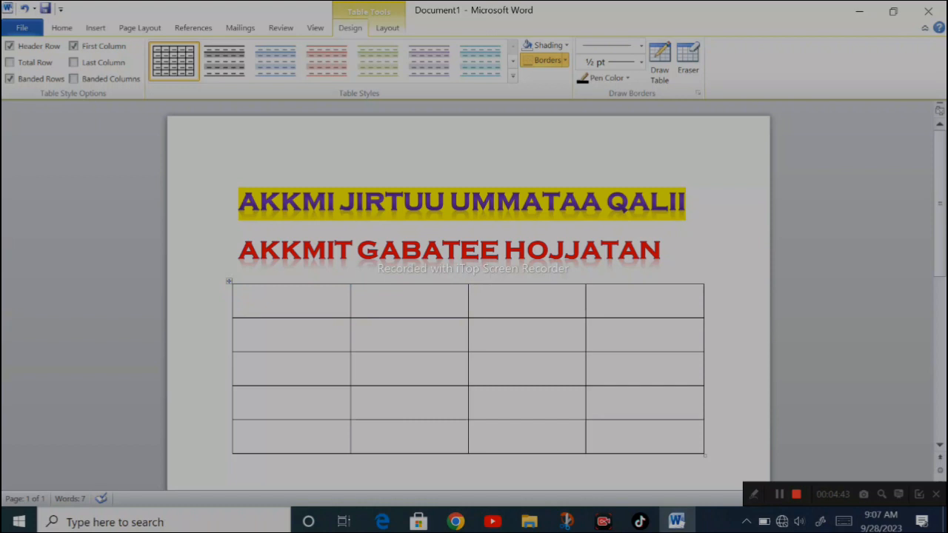
# Resize the table columns so the first is very narrow, the second slightly wider, the third narrow and the last the widest.
pyautogui.moveTo(350, 371); pyautogui.dragTo(264, 370)
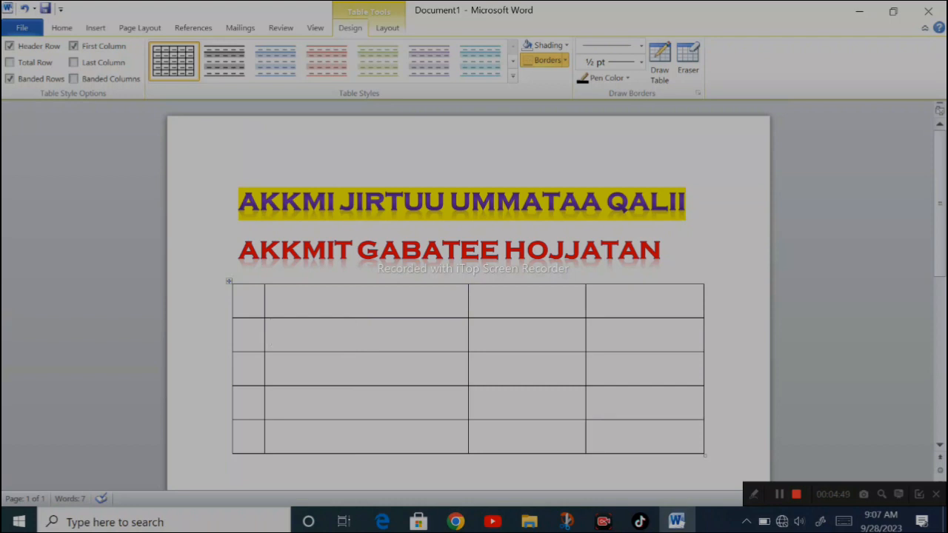
pyautogui.moveTo(468, 355); pyautogui.dragTo(402, 355)
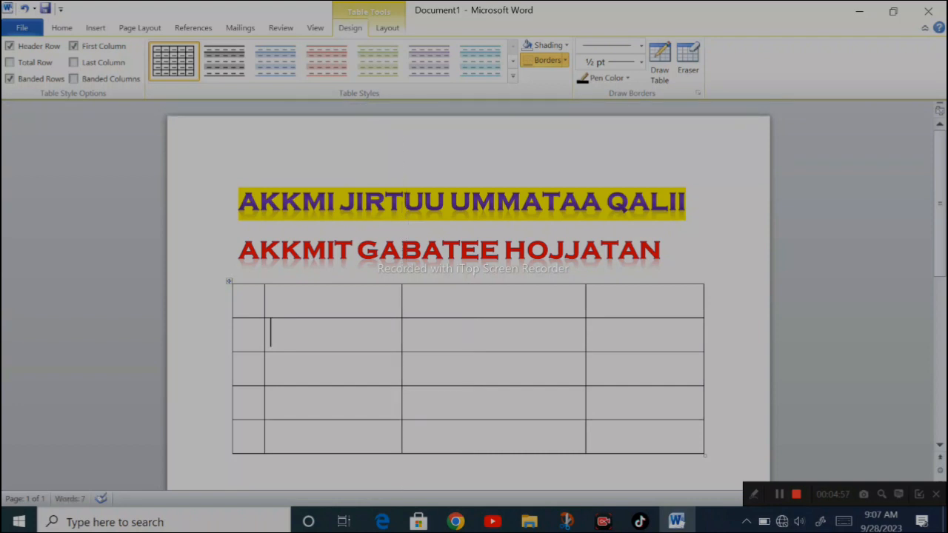
pyautogui.moveTo(586, 369); pyautogui.dragTo(463, 369)
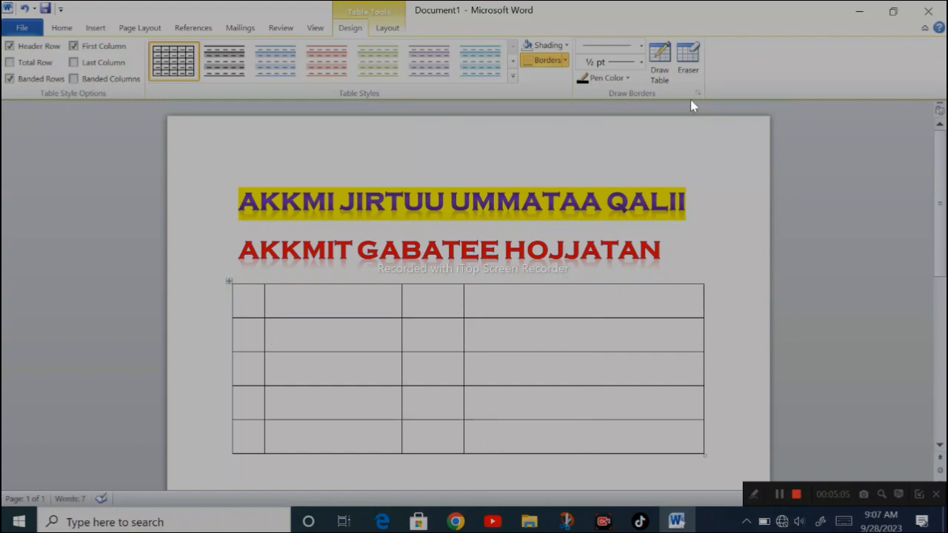
# Draw two full-height vertical lines through the table's last column to split it into three columns.
pyautogui.click(662, 67)
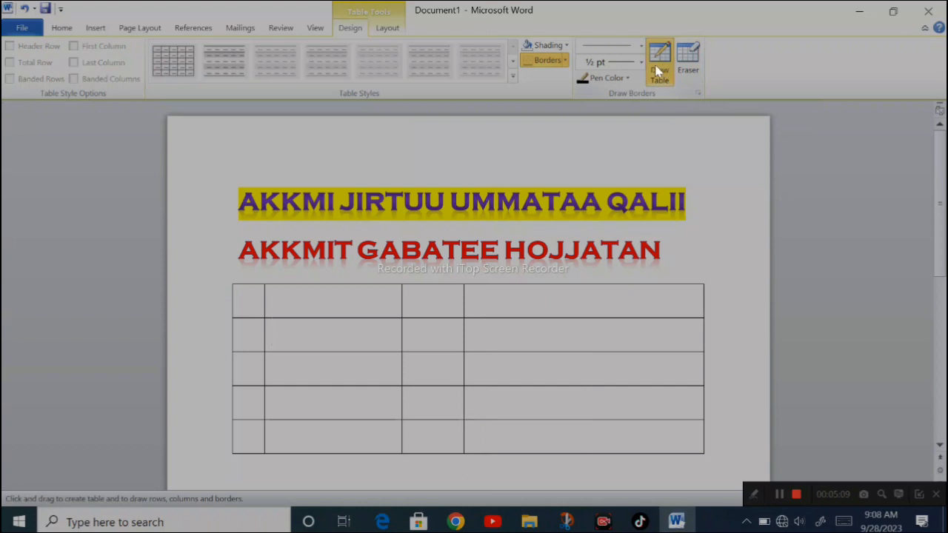
pyautogui.moveTo(549, 285); pyautogui.dragTo(549, 411)
pyautogui.moveTo(625, 285); pyautogui.dragTo(625, 317)
pyautogui.moveTo(625, 450); pyautogui.dragTo(626, 440)
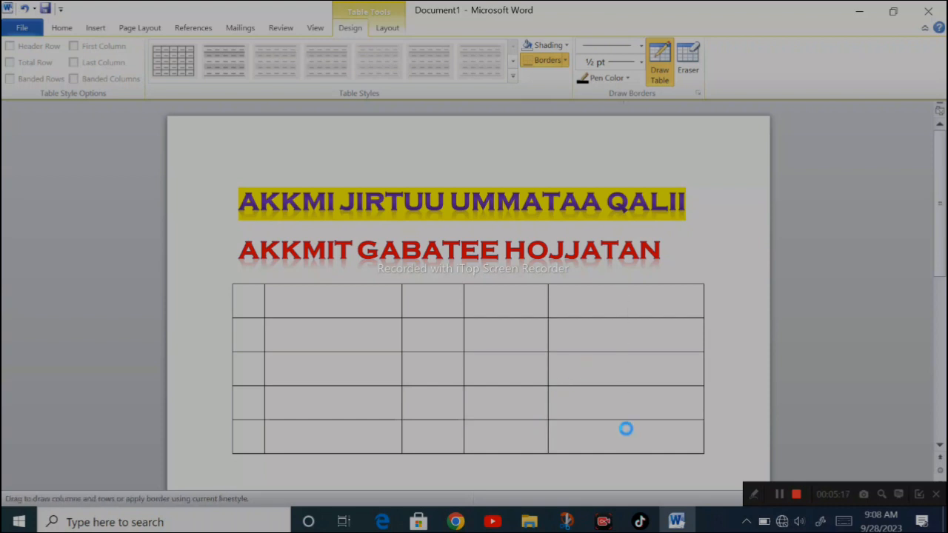
pyautogui.click(659, 60)
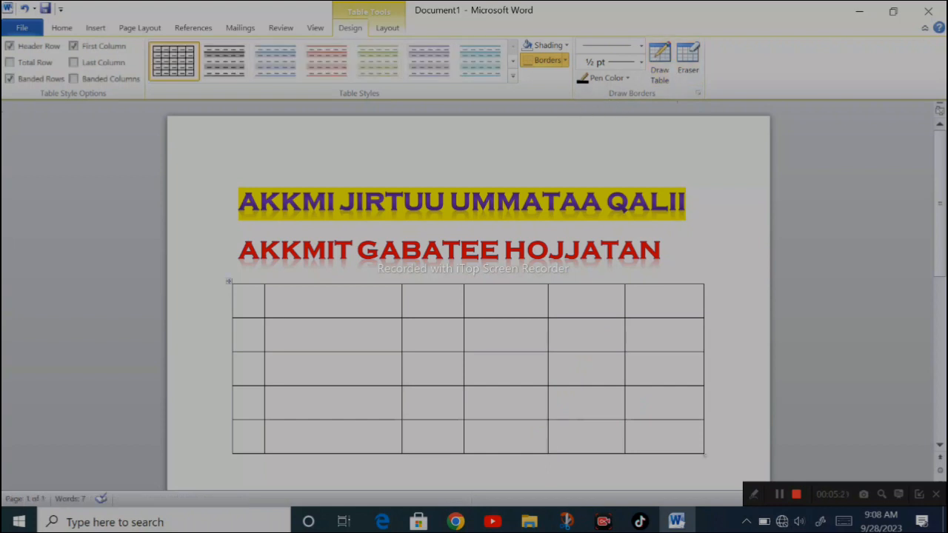
# Enter "S" in the table's first header cell at font size 24, and reduce the size for further text to 16.
pyautogui.click(243, 301)
pyautogui.write('L')
pyautogui.press('BackSpace')
pyautogui.click(64, 28)
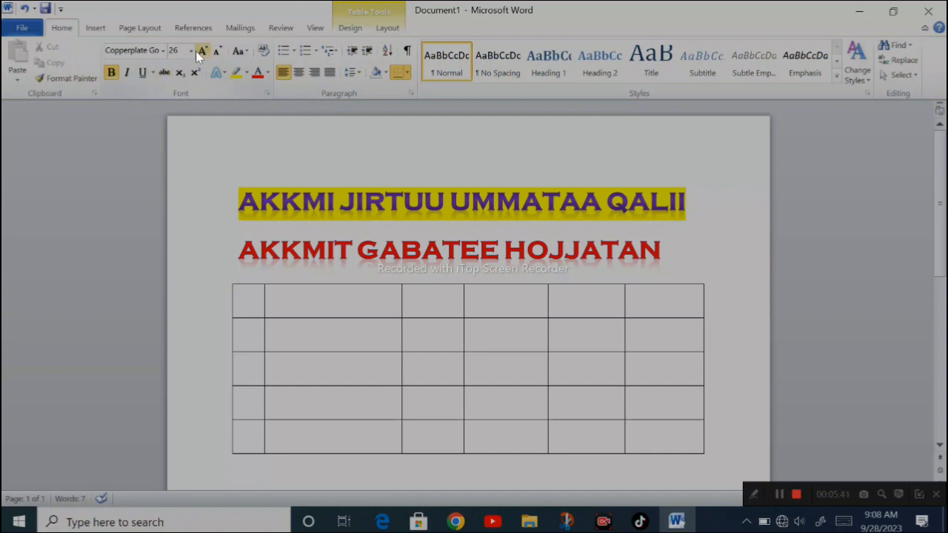
pyautogui.click(217, 51)
pyautogui.press('super')
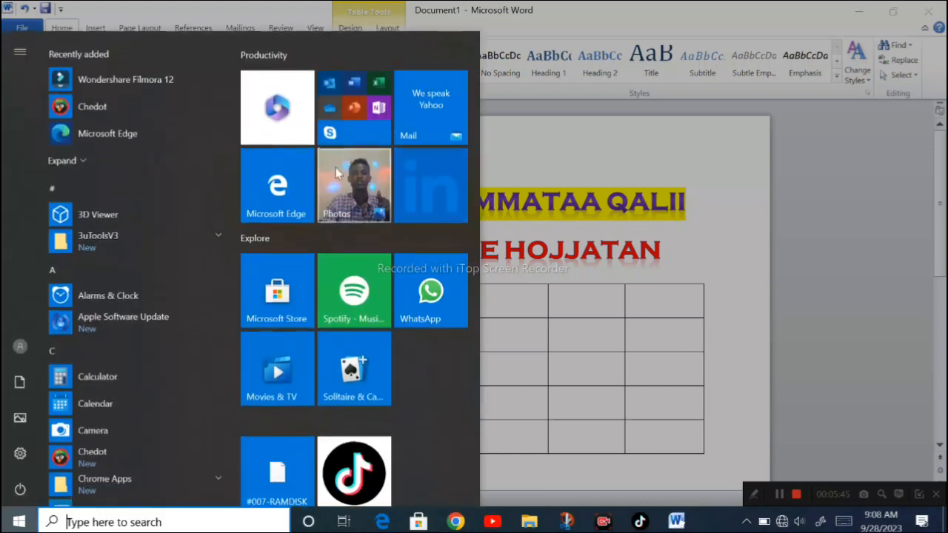
pyautogui.press('super')
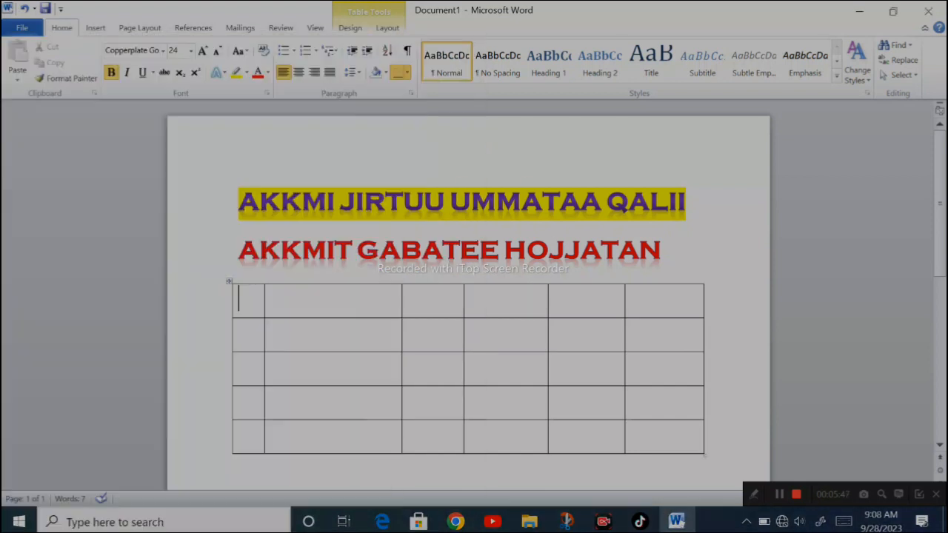
pyautogui.write('S')
pyautogui.click(217, 51)
pyautogui.click(217, 51)
pyautogui.click(217, 51)
pyautogui.click(217, 51)
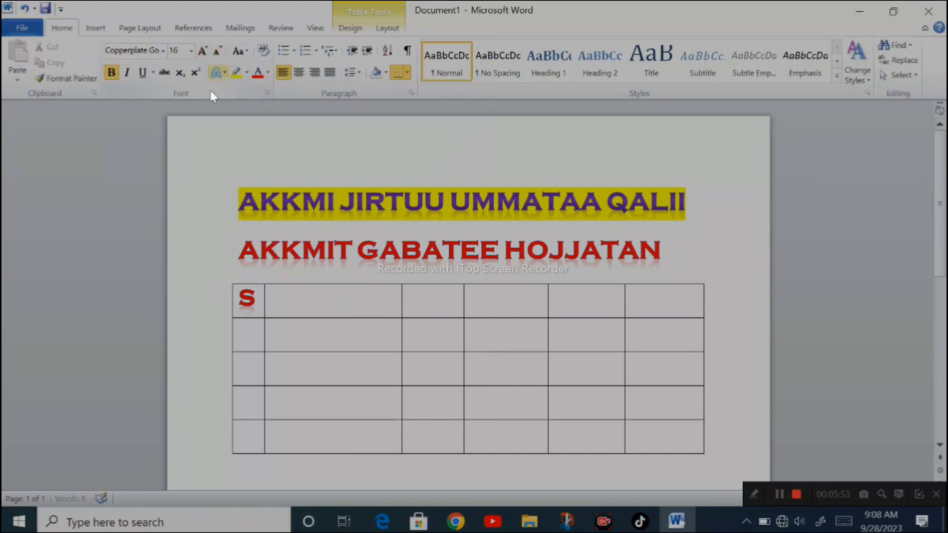
# Shrink the "S" in the first header cell to font size 9.
pyautogui.hotkey('shift', 'Left')
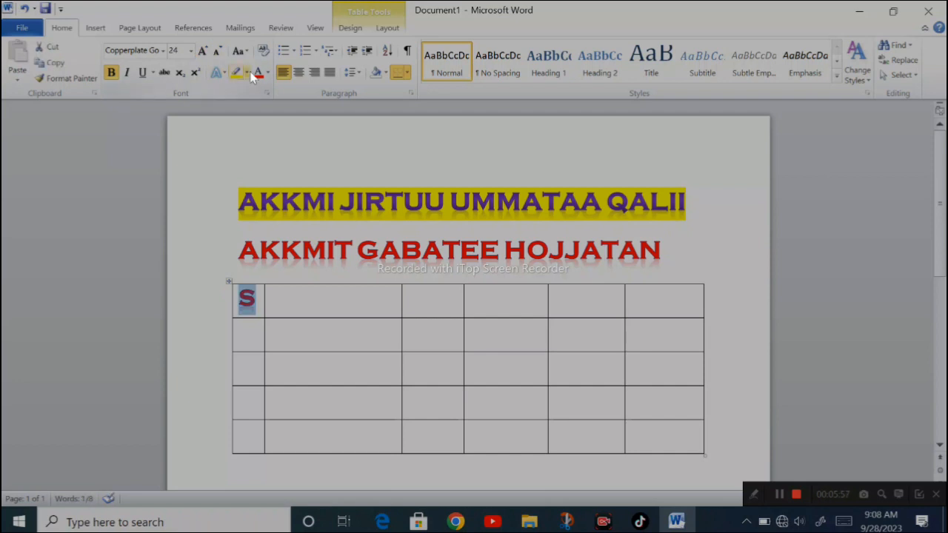
pyautogui.click(219, 52)
pyautogui.click(218, 51)
pyautogui.click(219, 51)
pyautogui.click(219, 52)
pyautogui.click(219, 51)
pyautogui.click(218, 52)
pyautogui.click(218, 51)
pyautogui.click(218, 51)
pyautogui.click(218, 51)
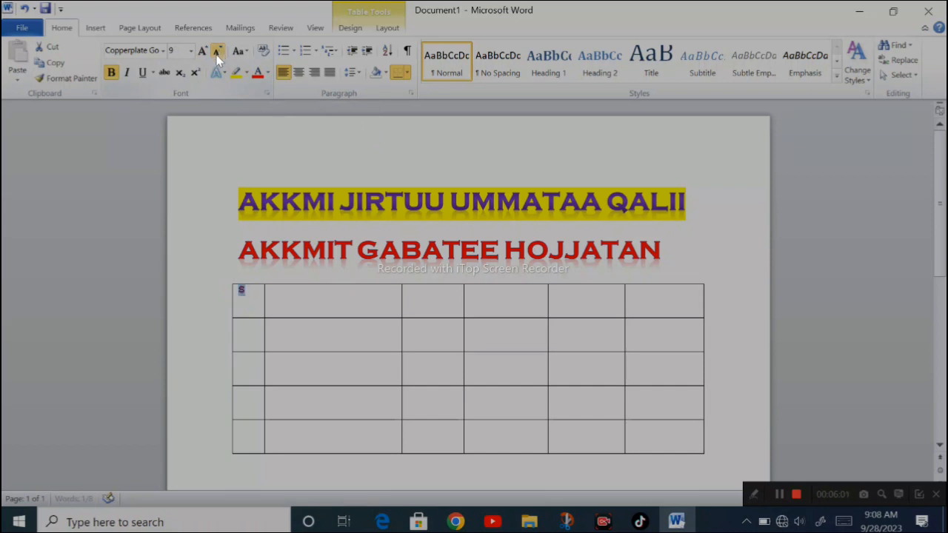
# Apply the Normal style to the first header cell's text and replace the letter with "lakk".
pyautogui.click(457, 62)
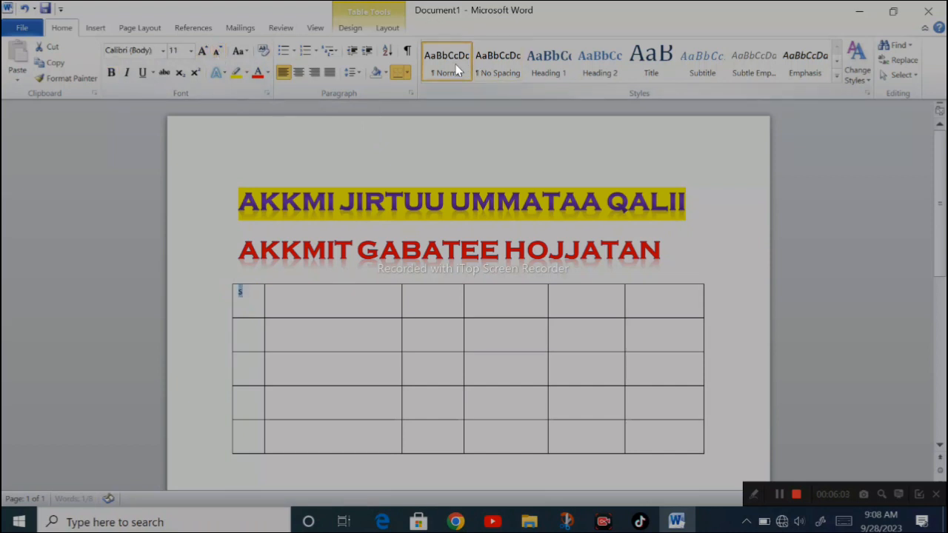
pyautogui.click(244, 293)
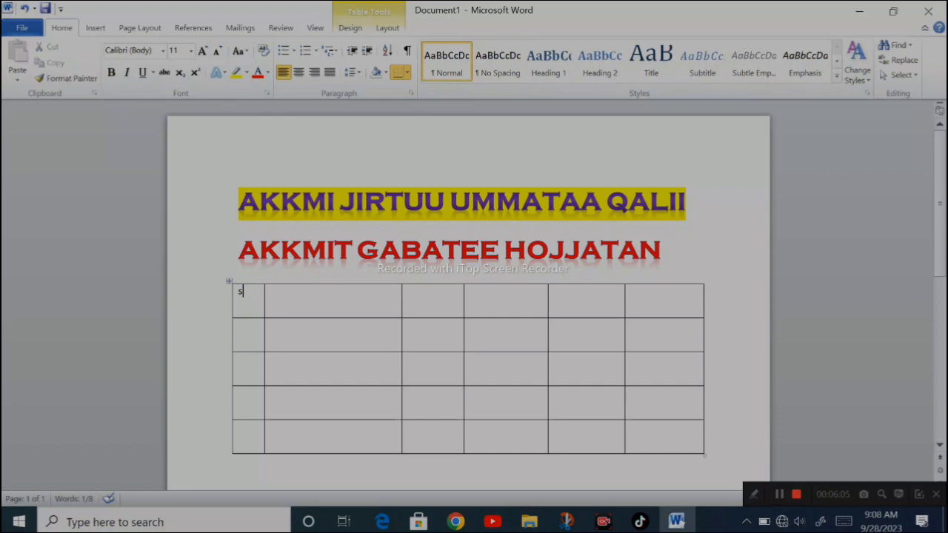
pyautogui.press('BackSpace')
pyautogui.write('lakk')
# Fill the next four header cells with "MAQA", "SALA", "UMRI" and "MIND".
pyautogui.click(271, 299)
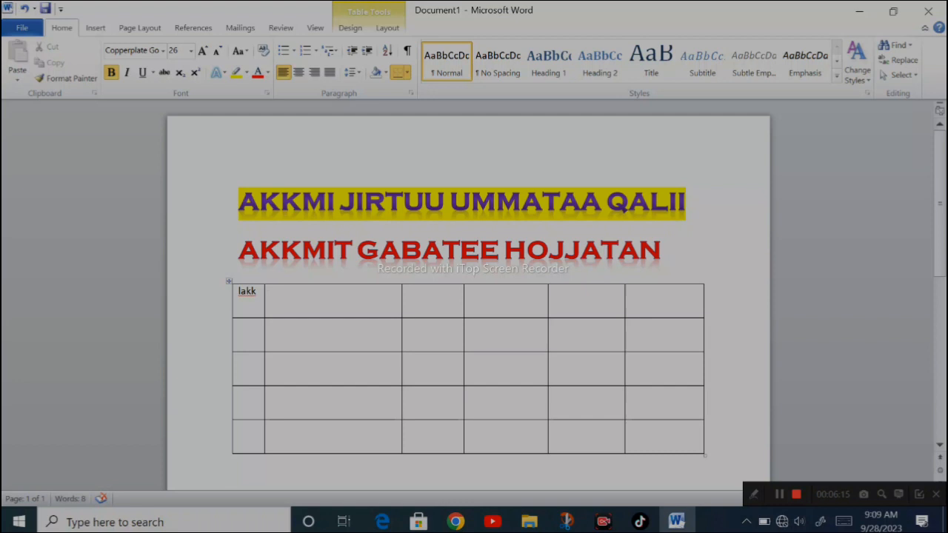
pyautogui.write('MAQ')
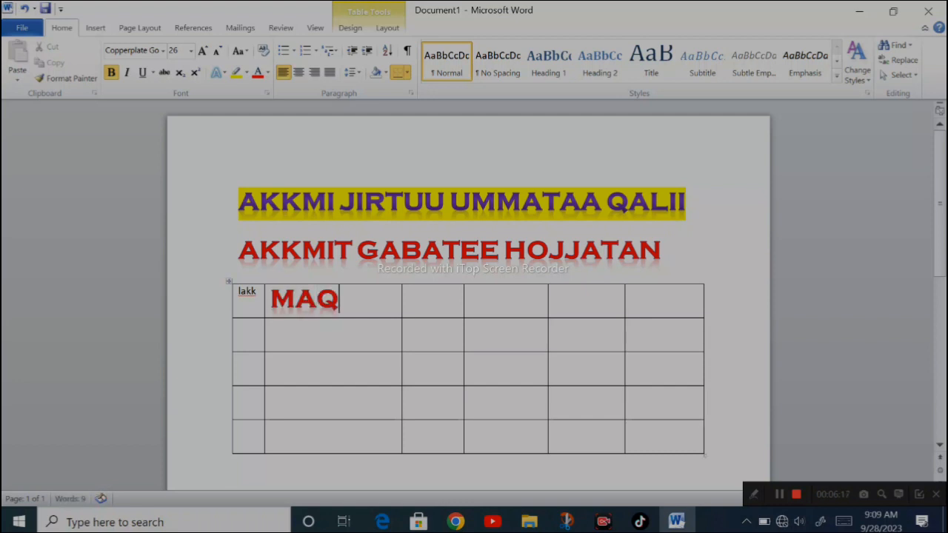
pyautogui.press('BackSpace')
pyautogui.write('QA')
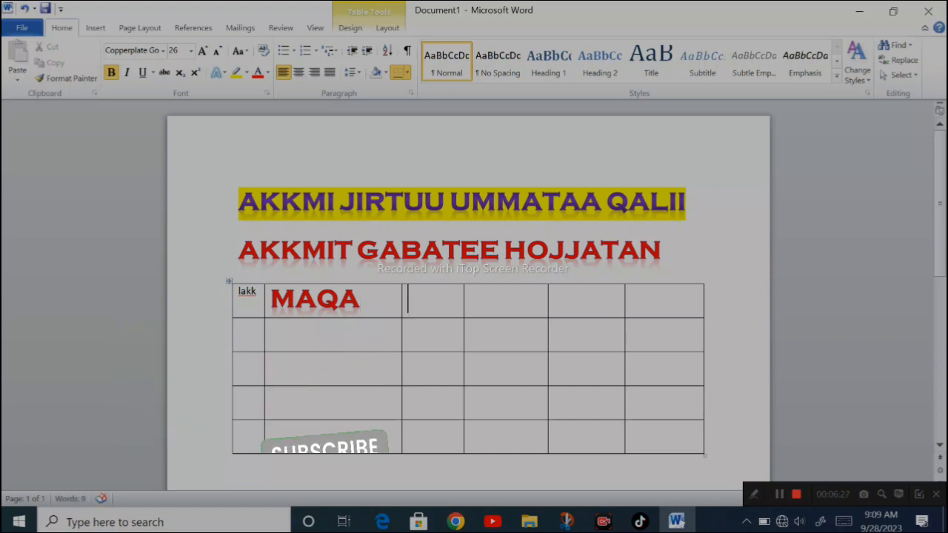
pyautogui.write('S')
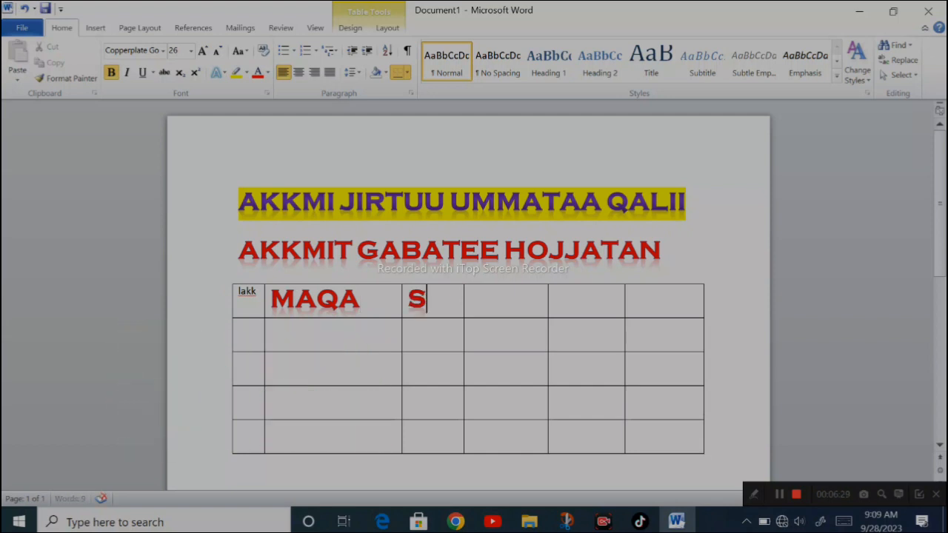
pyautogui.write('ALA')
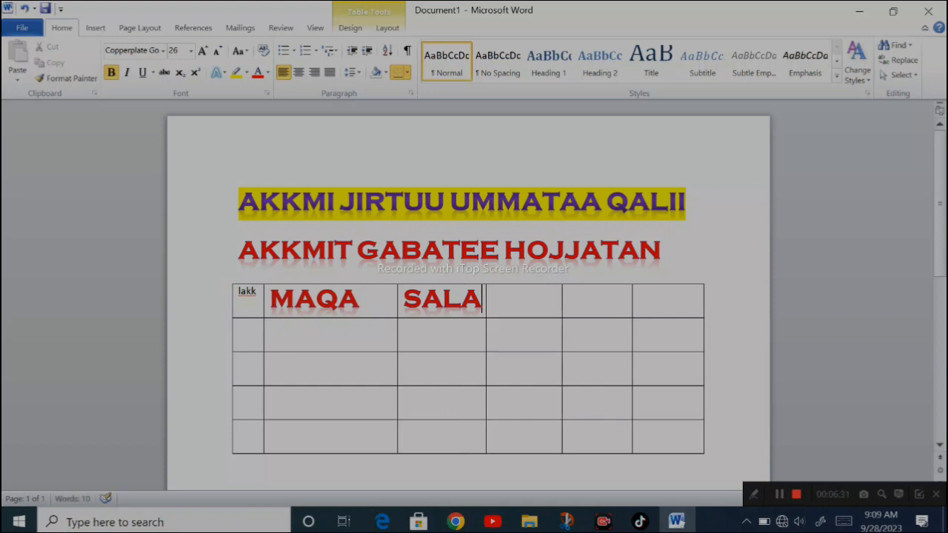
pyautogui.press('Tab')
pyautogui.write('UMRI')
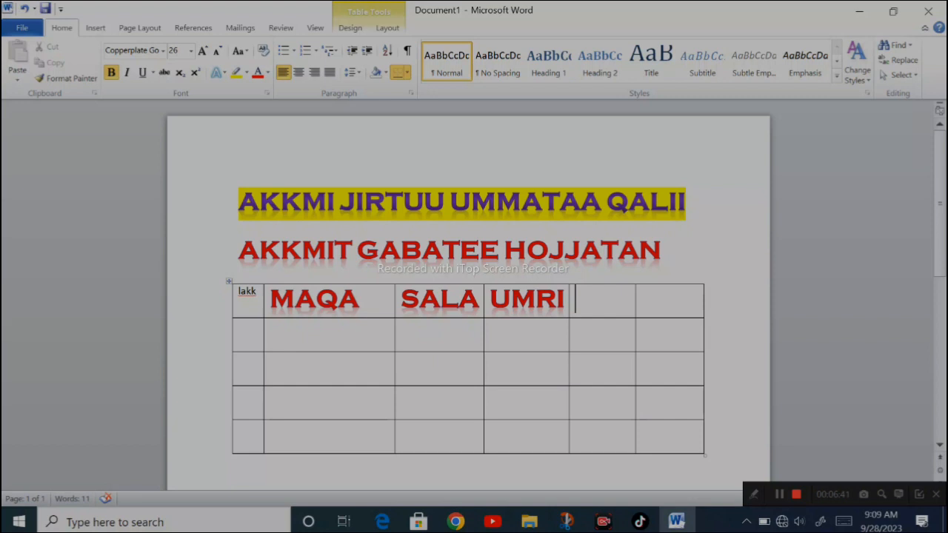
pyautogui.write(' MIND')
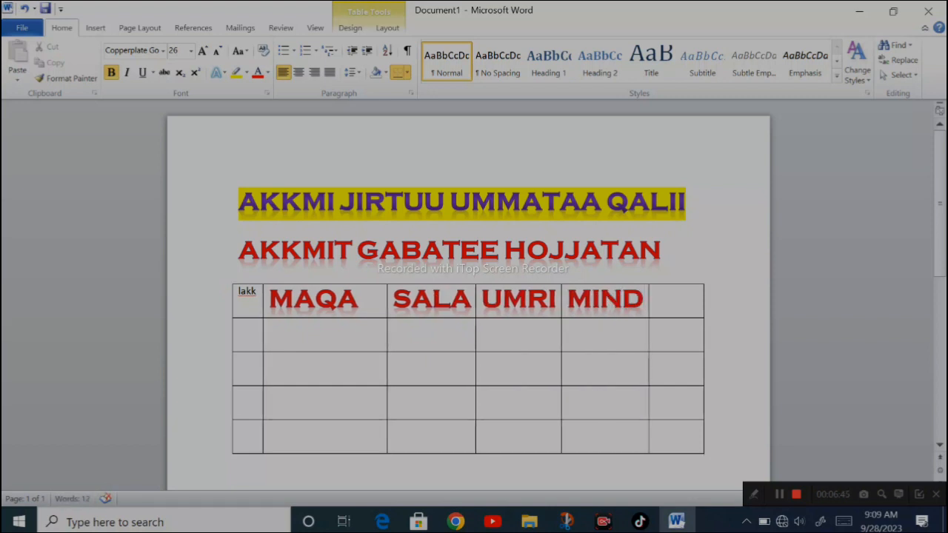
pyautogui.press('Tab')
pyautogui.write('MAL')
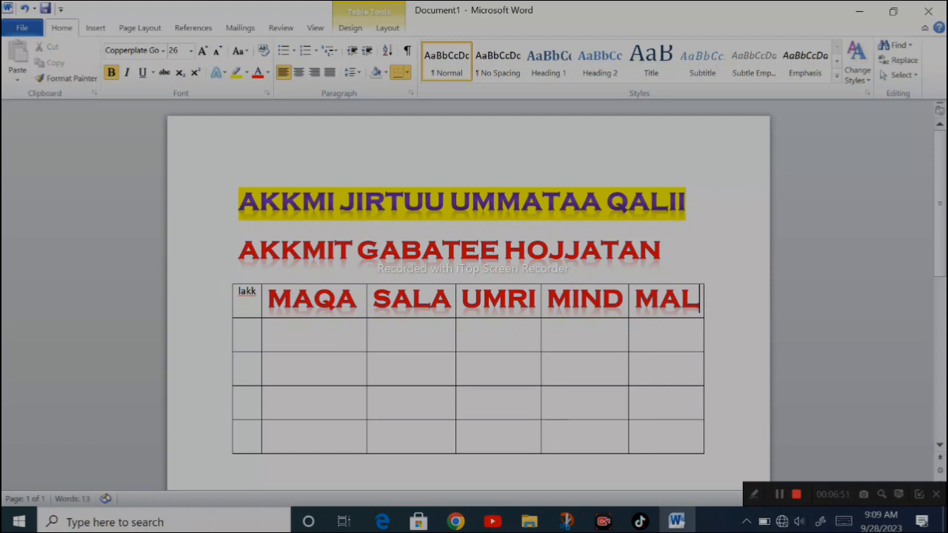
pyautogui.write('T')
pyautogui.press('BackSpace')
pyautogui.press('BackSpace')
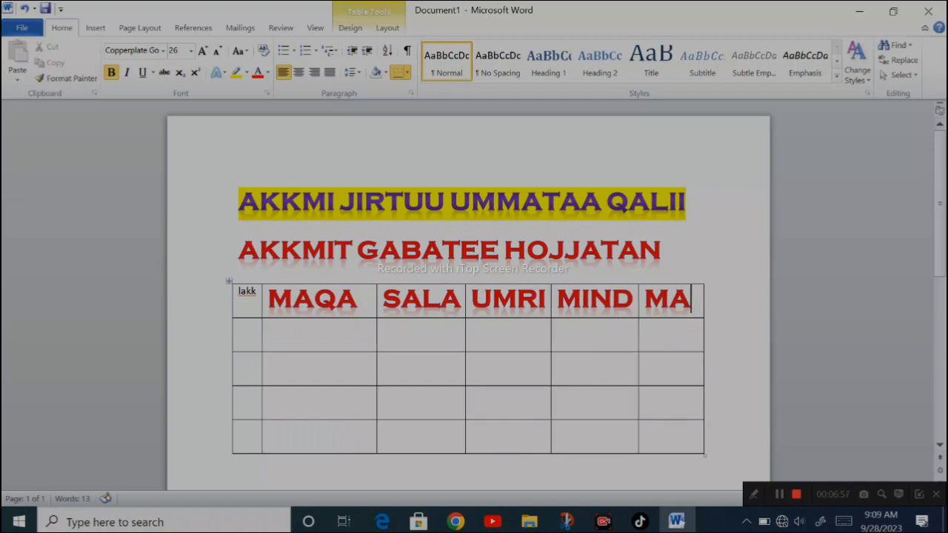
pyautogui.press('BackSpace')
pyautogui.press('BackSpace')
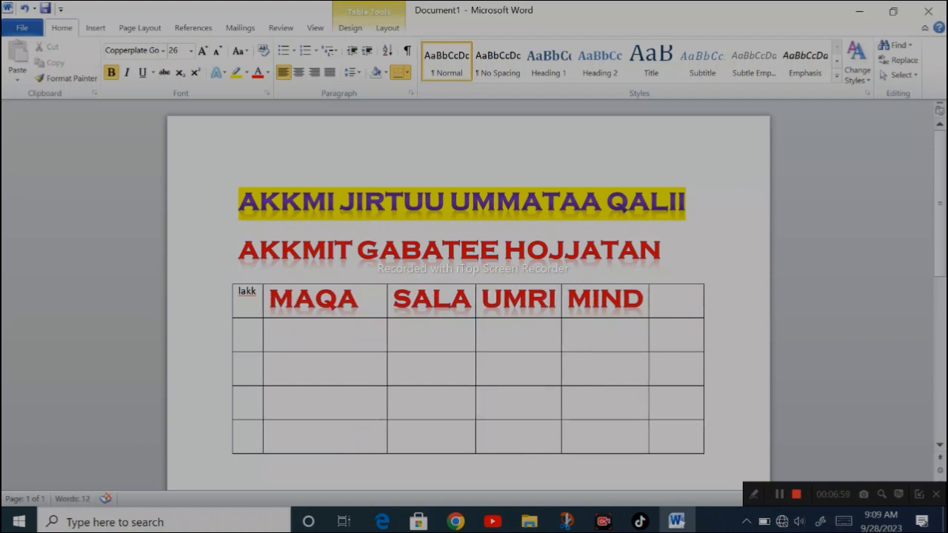
# Enter "1" in the cell below "lakk" and apply the Normal style to the four rows under the header.
pyautogui.click(238, 333)
pyautogui.write('1')
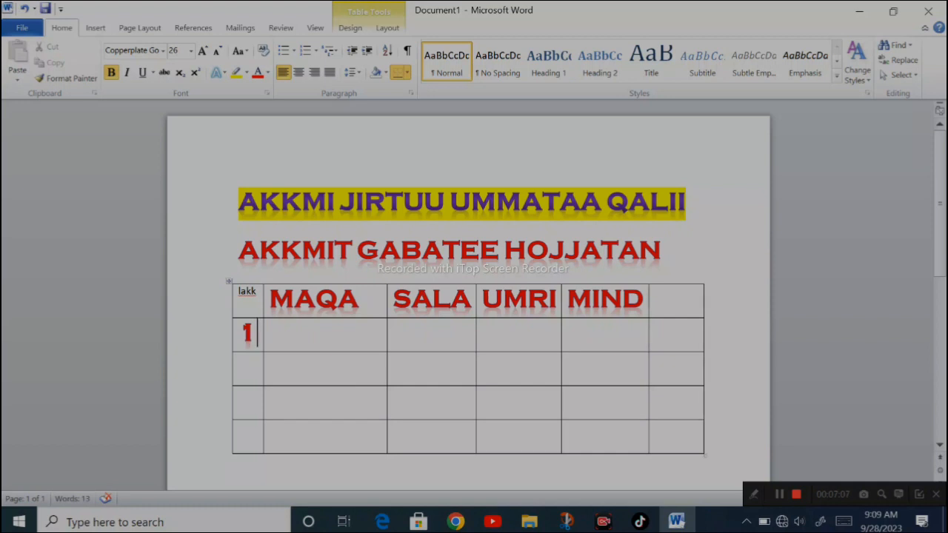
pyautogui.click(239, 331)
pyautogui.press('Left')
pyautogui.moveTo(241, 334); pyautogui.dragTo(697, 428)
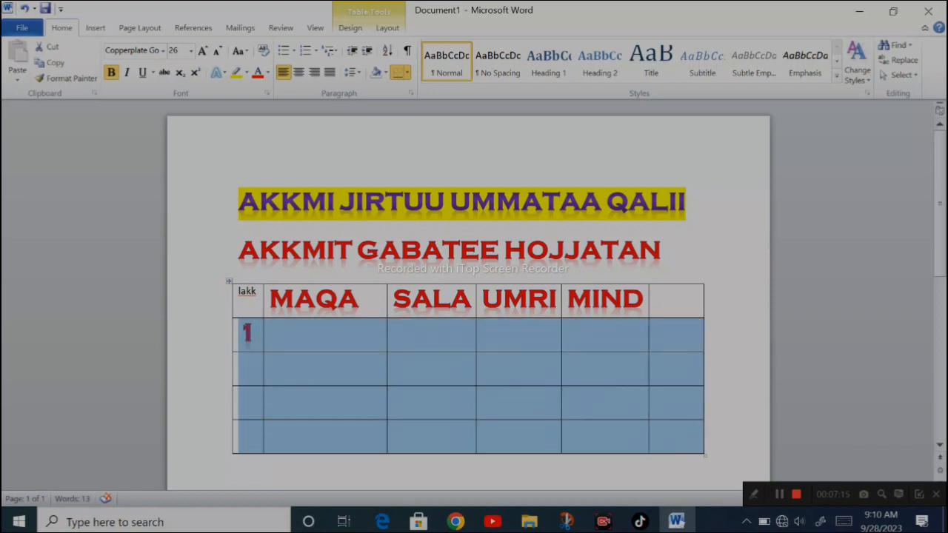
pyautogui.click(443, 70)
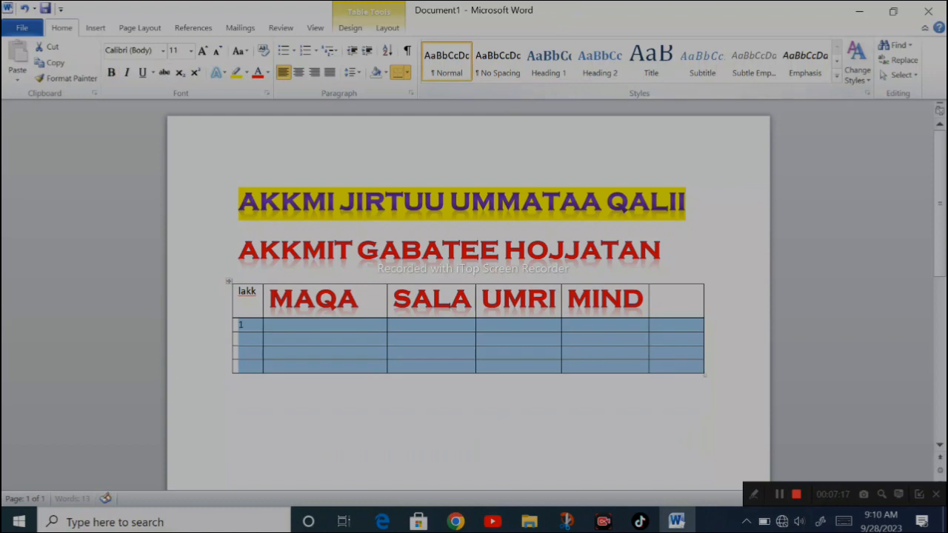
# Increase the font size of the four rows under the header to 18.
pyautogui.click(259, 323)
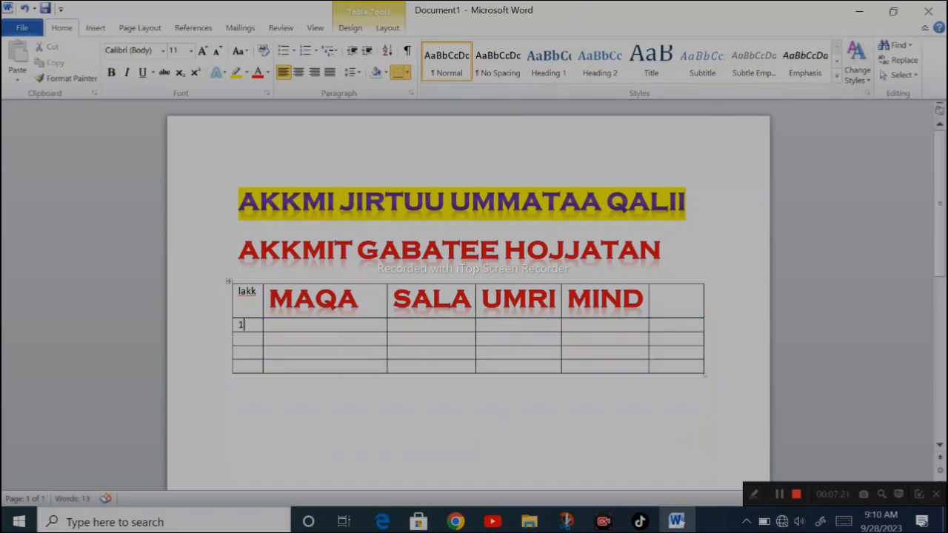
pyautogui.moveTo(215, 325); pyautogui.dragTo(216, 366)
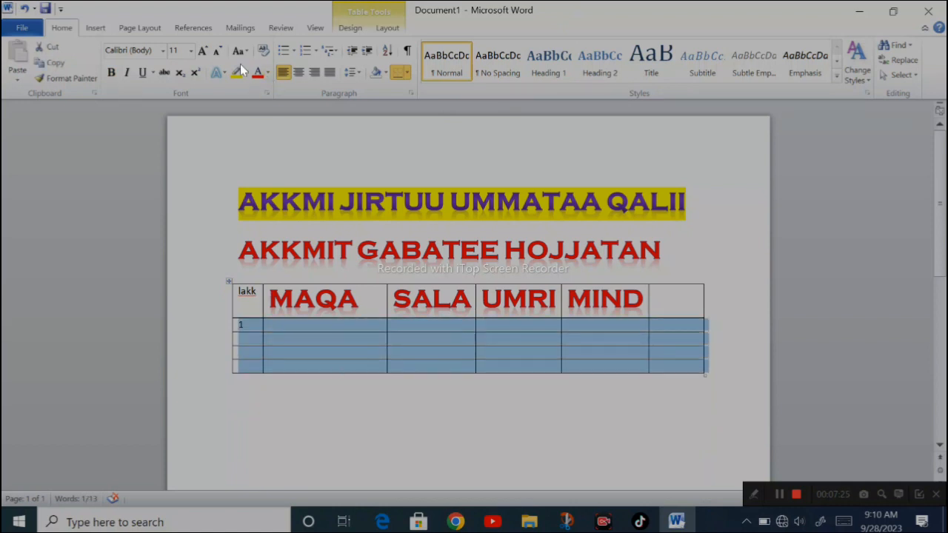
pyautogui.click(208, 55)
pyautogui.click(207, 55)
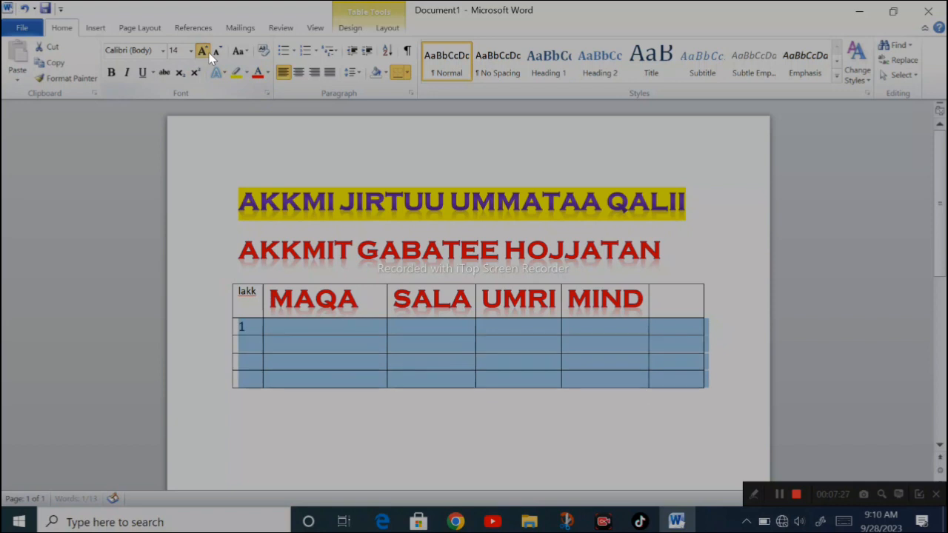
pyautogui.click(208, 55)
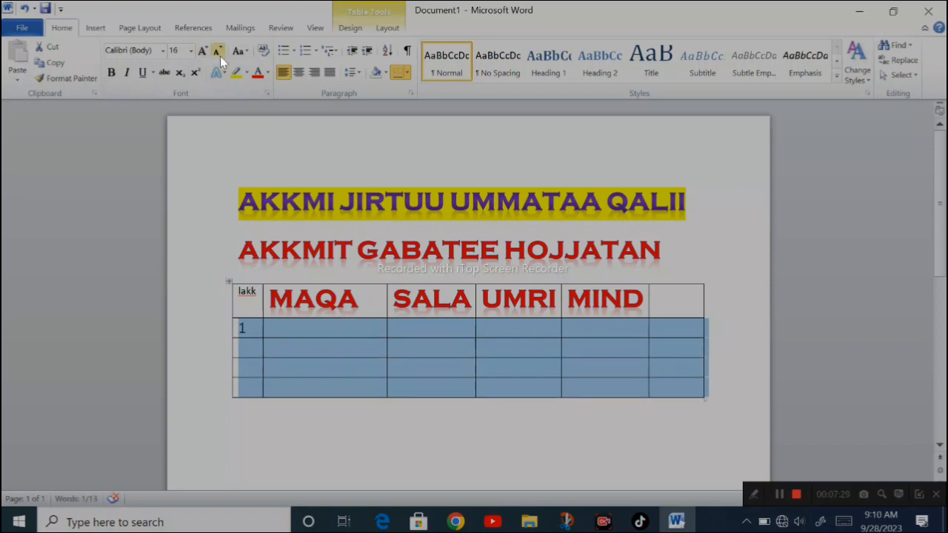
pyautogui.click(202, 53)
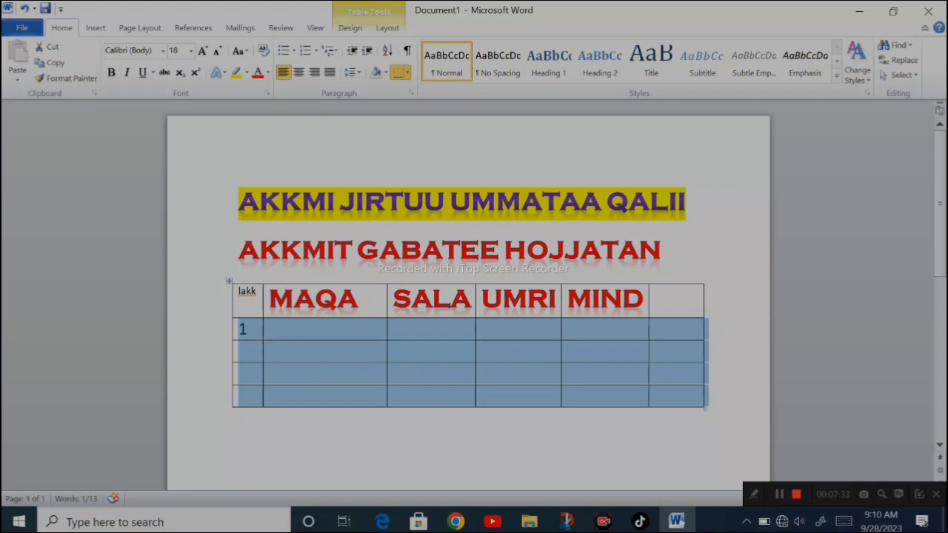
# Number the remaining rows of the first column 2, 3 and 4.
pyautogui.click(244, 330)
pyautogui.write('2')
pyautogui.press('Down')
pyautogui.write('3')
pyautogui.press('Down')
pyautogui.write('4')
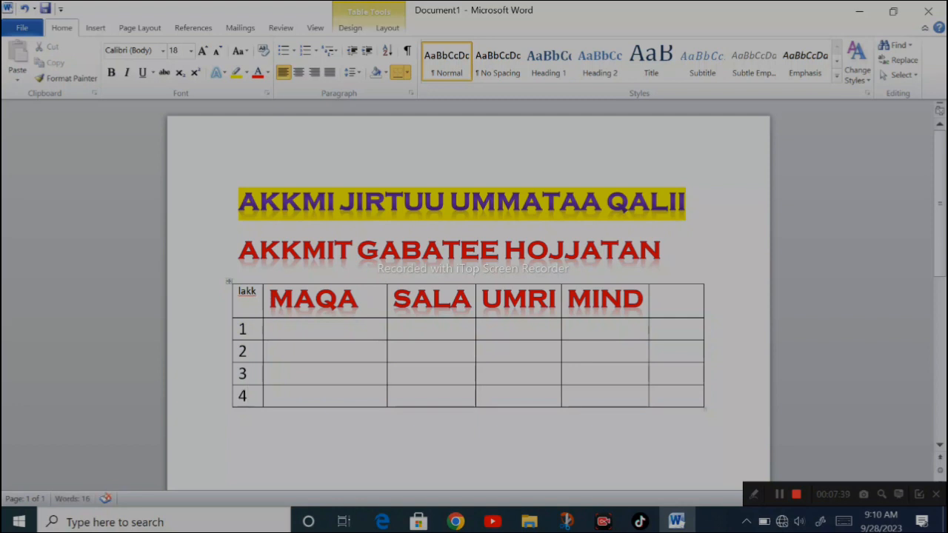
# Fill the four cells under "MAQA" with the people's names.
pyautogui.click(270, 329)
pyautogui.write('mamisha')
pyautogui.click(269, 351)
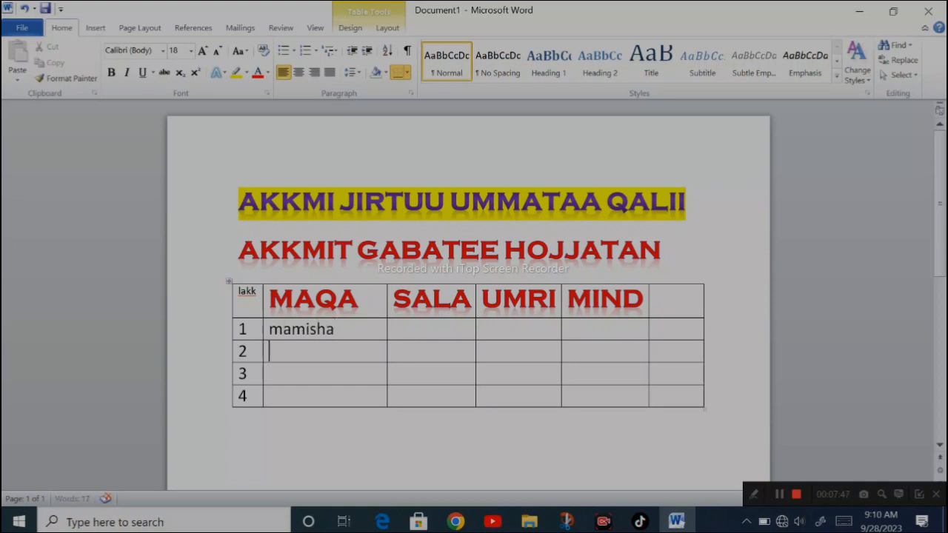
pyautogui.write('kade')
pyautogui.click(270, 374)
pyautogui.write('n')
pyautogui.press('BackSpace')
pyautogui.write('ma')
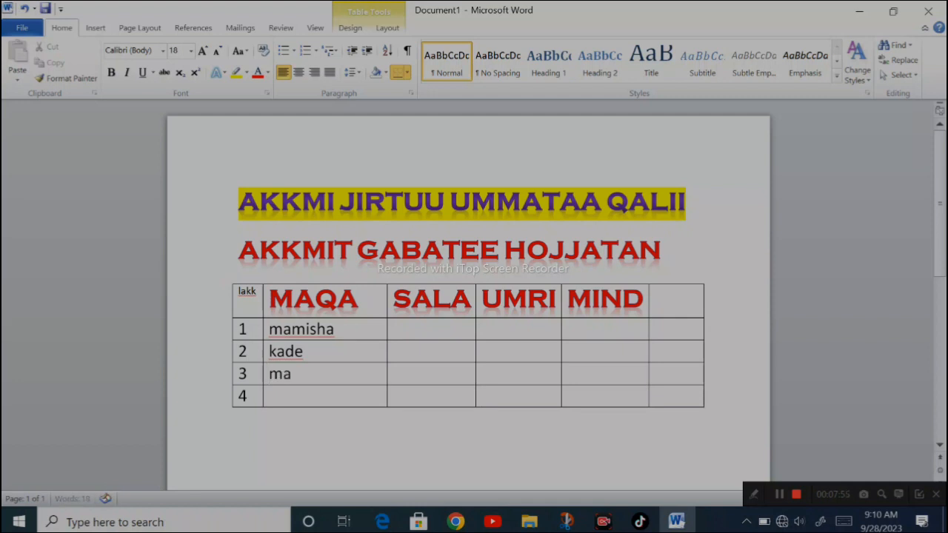
pyautogui.write('ge')
pyautogui.click(269, 396)
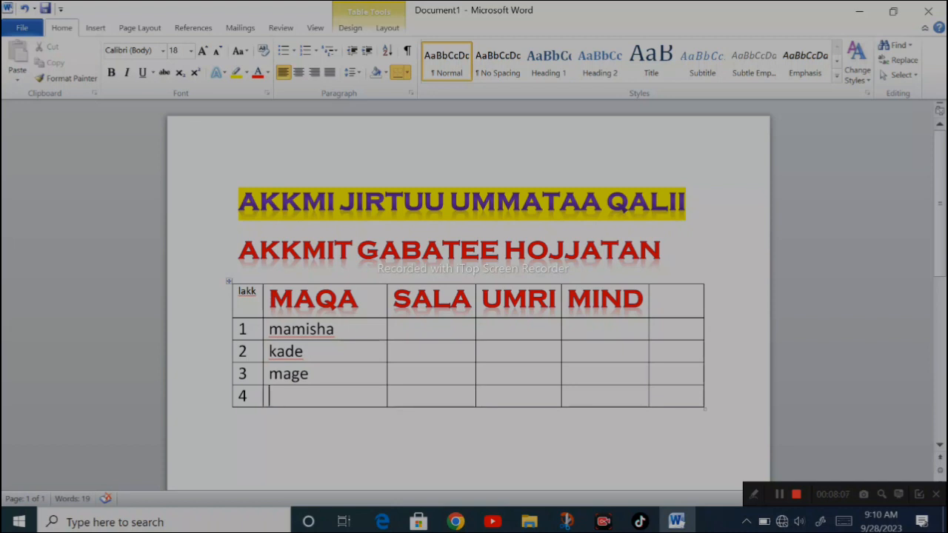
pyautogui.write('like')
# Enter "dhi" in the first cell under "SALA".
pyautogui.click(394, 329)
pyautogui.write('dh')
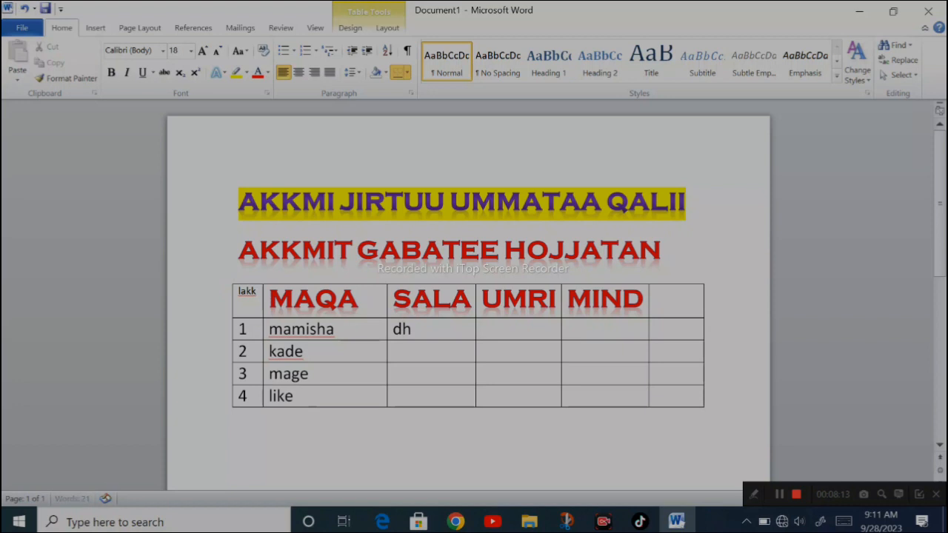
pyautogui.write('i')
# Copy "dhi" and paste it into the three cells below it in the "SALA" column.
pyautogui.doubleClick(407, 326)
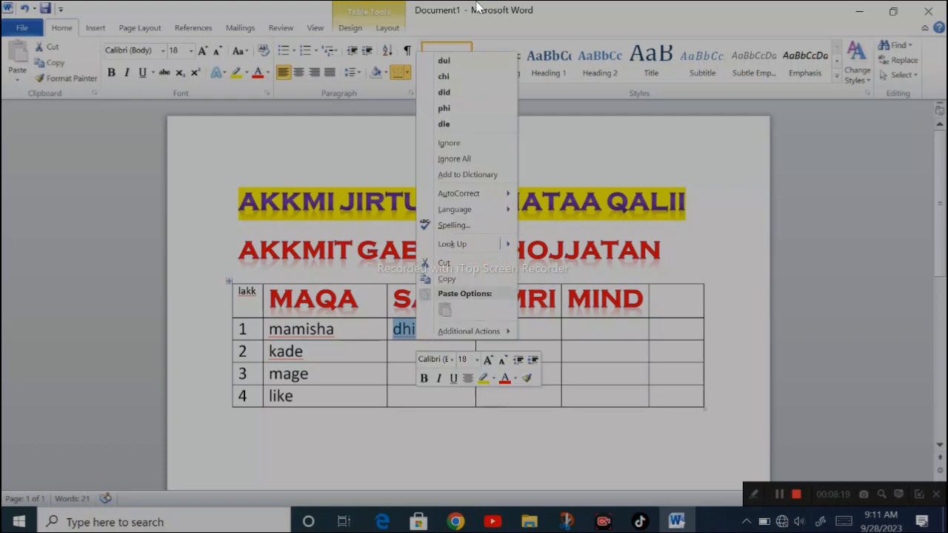
pyautogui.click(399, 329)
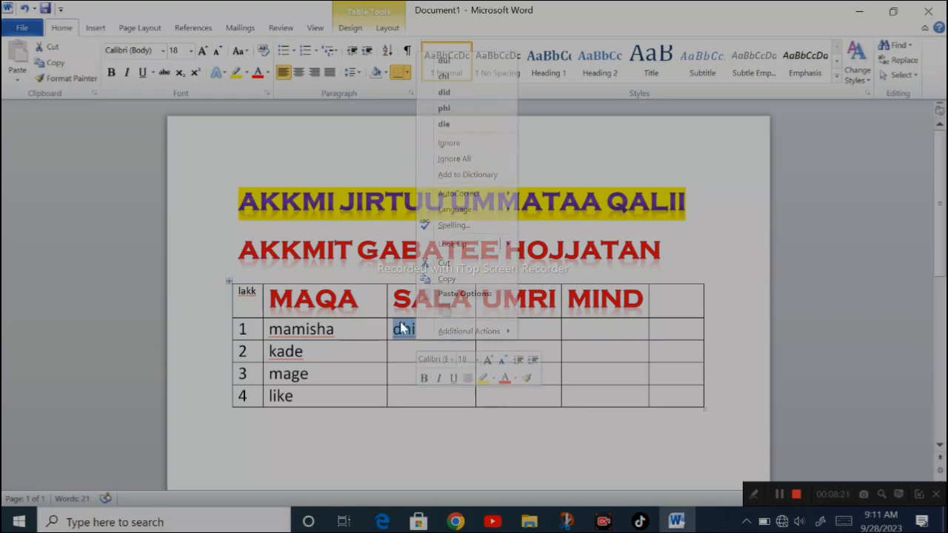
pyautogui.rightClick(400, 329)
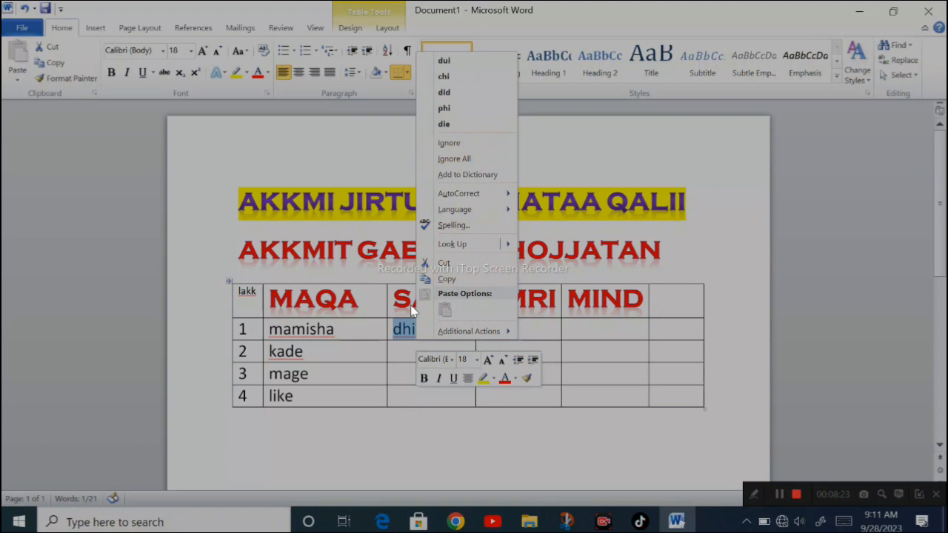
pyautogui.rightClick(408, 326)
pyautogui.rightClick(408, 326)
pyautogui.rightClick(406, 325)
pyautogui.rightClick(405, 325)
pyautogui.click(402, 329)
pyautogui.doubleClick(402, 329)
pyautogui.rightClick(397, 335)
pyautogui.click(450, 276)
pyautogui.moveTo(406, 351); pyautogui.dragTo(421, 391)
pyautogui.rightClick(422, 395)
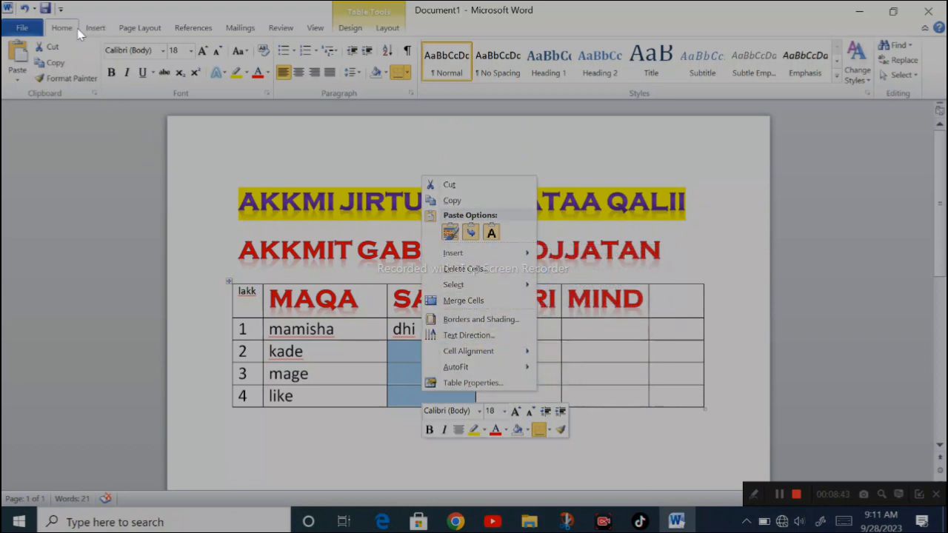
pyautogui.click(17, 59)
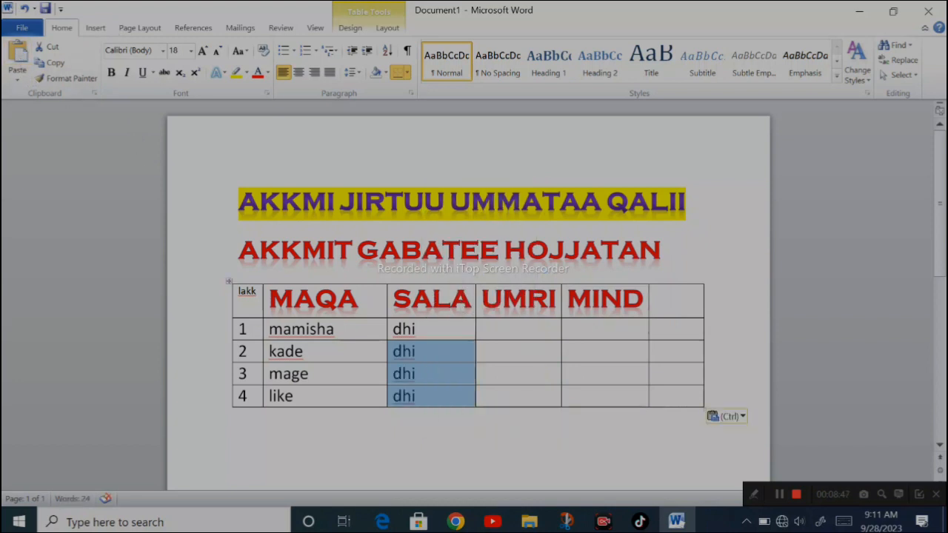
# Fill the four cells under "UMRI" with 11, 22, 33 and 44.
pyautogui.click(489, 329)
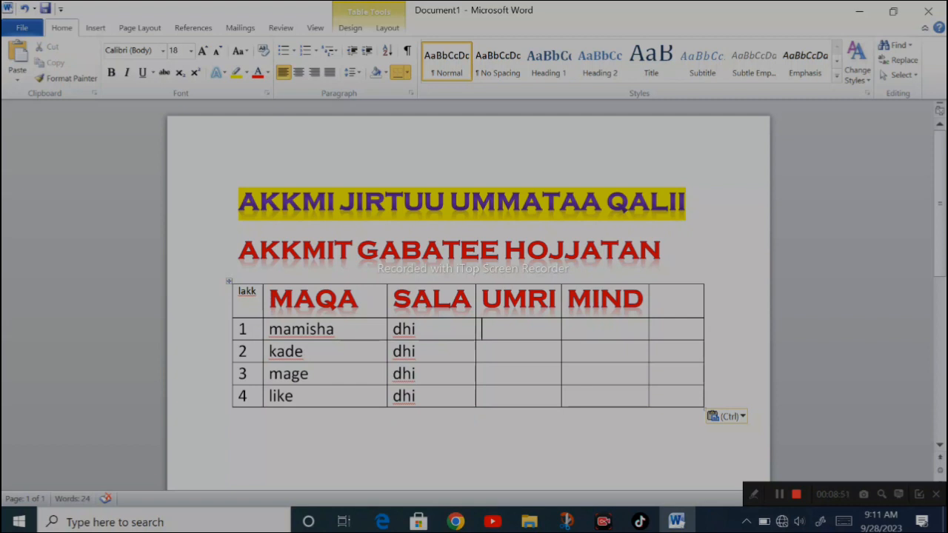
pyautogui.write('12')
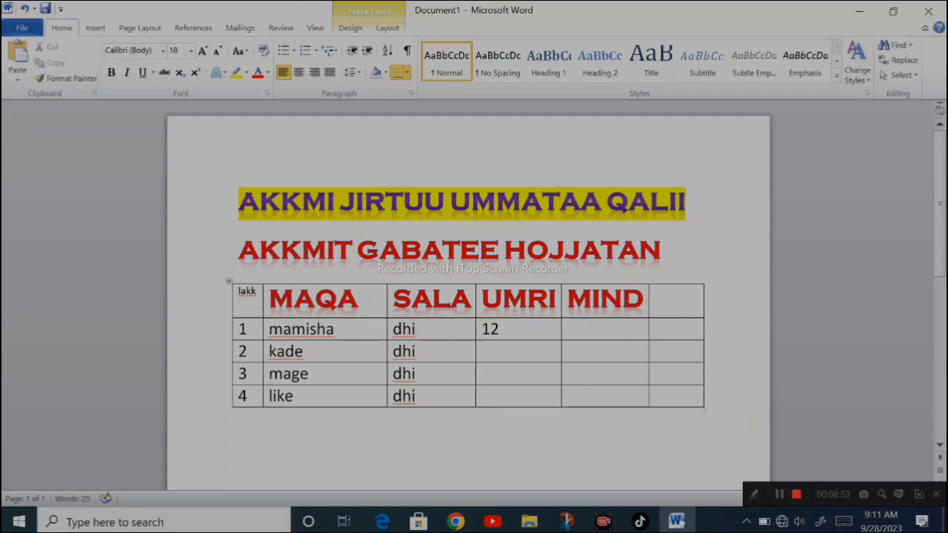
pyautogui.click(483, 352)
pyautogui.write('23')
pyautogui.hotkey('shift', 'Home')
pyautogui.write('22')
pyautogui.doubleClick(489, 371)
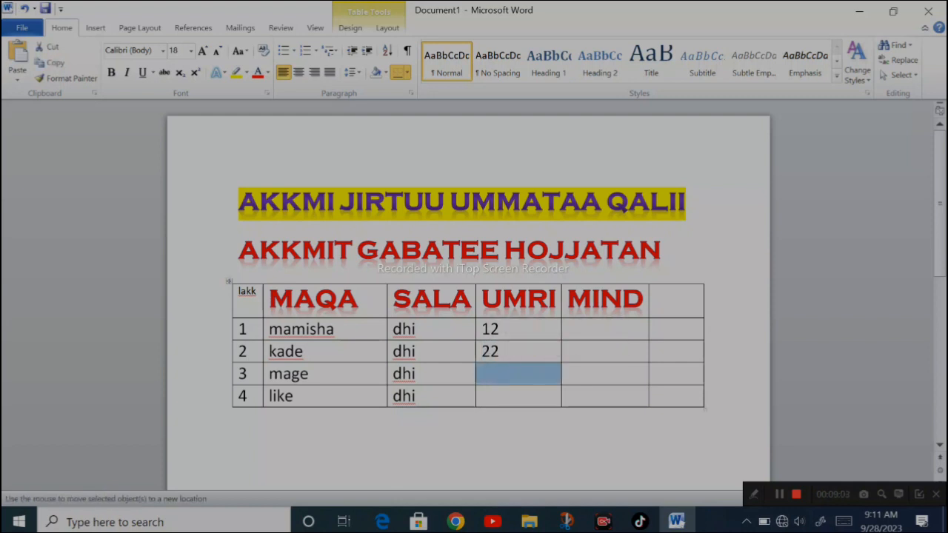
pyautogui.click(491, 374)
pyautogui.write('33')
pyautogui.click(489, 396)
pyautogui.write('44')
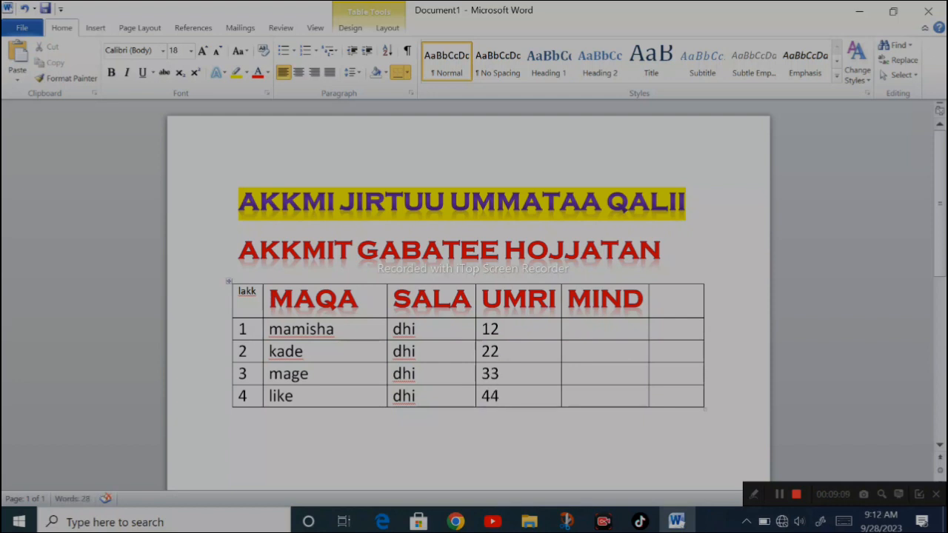
pyautogui.write('11')
# Enter 10000 in the first cell under "MIND".
pyautogui.click(568, 329)
pyautogui.write('100')
pyautogui.moveTo(595, 331); pyautogui.dragTo(596, 347)
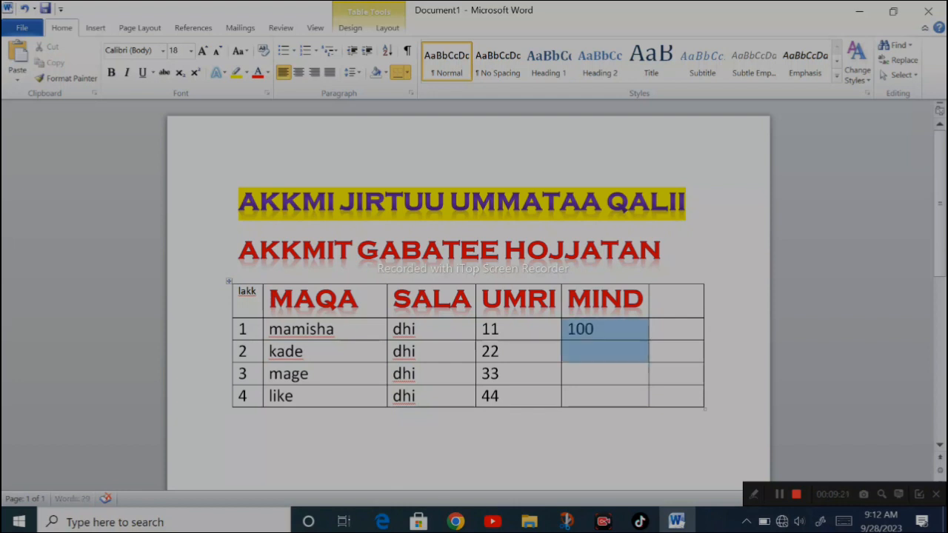
pyautogui.click(568, 333)
pyautogui.moveTo(594, 330); pyautogui.dragTo(568, 330)
pyautogui.rightClick(568, 330)
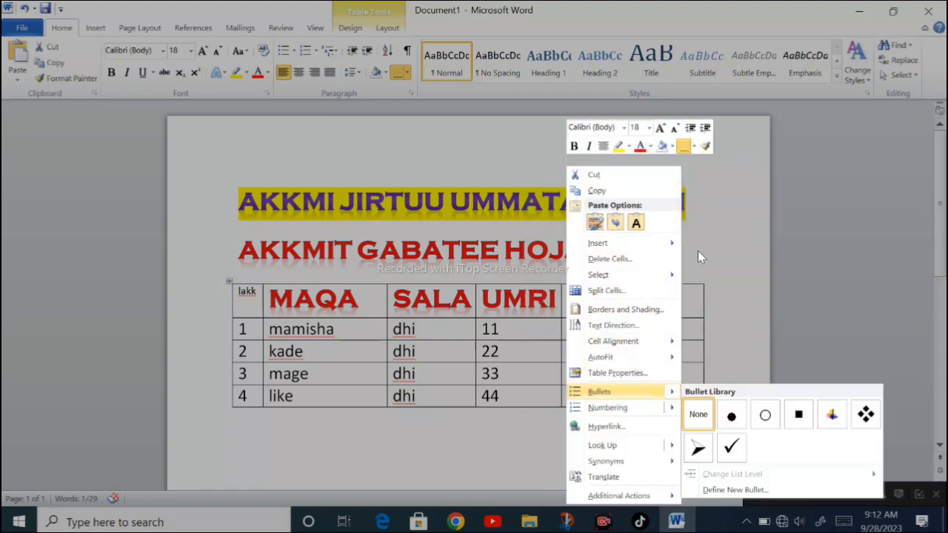
pyautogui.click(598, 191)
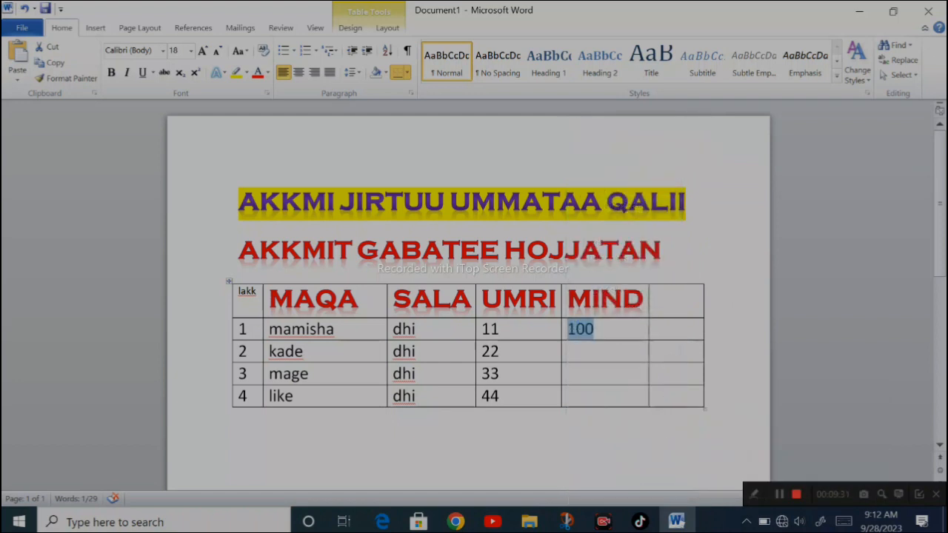
pyautogui.click(595, 330)
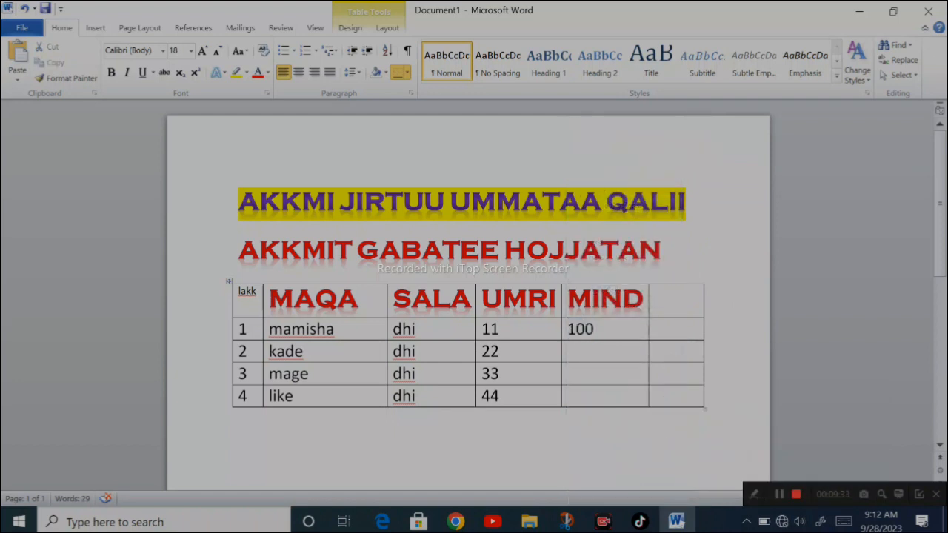
pyautogui.write('00')
# Copy 10000 and paste it into the three remaining cells of the "MIND" column.
pyautogui.moveTo(612, 329); pyautogui.dragTo(589, 354)
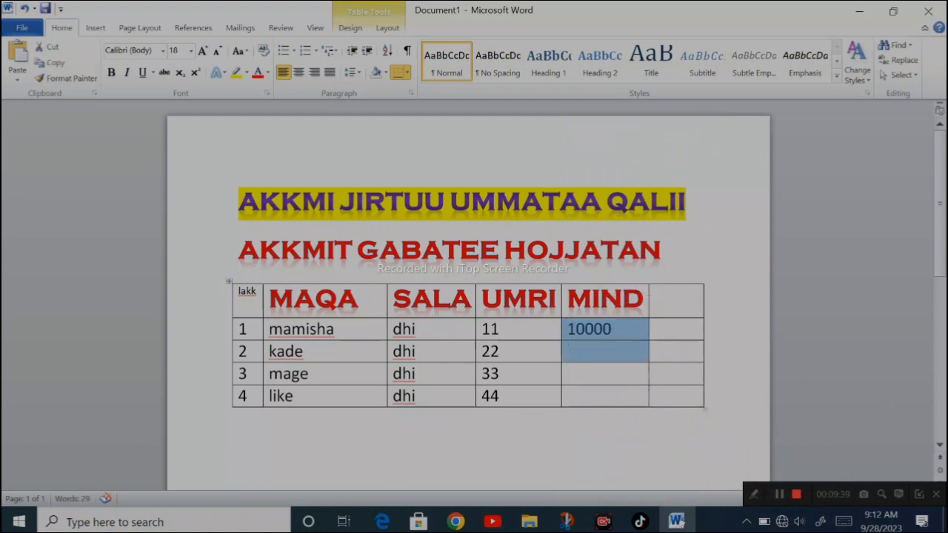
pyautogui.click(570, 329)
pyautogui.moveTo(613, 330); pyautogui.dragTo(568, 337)
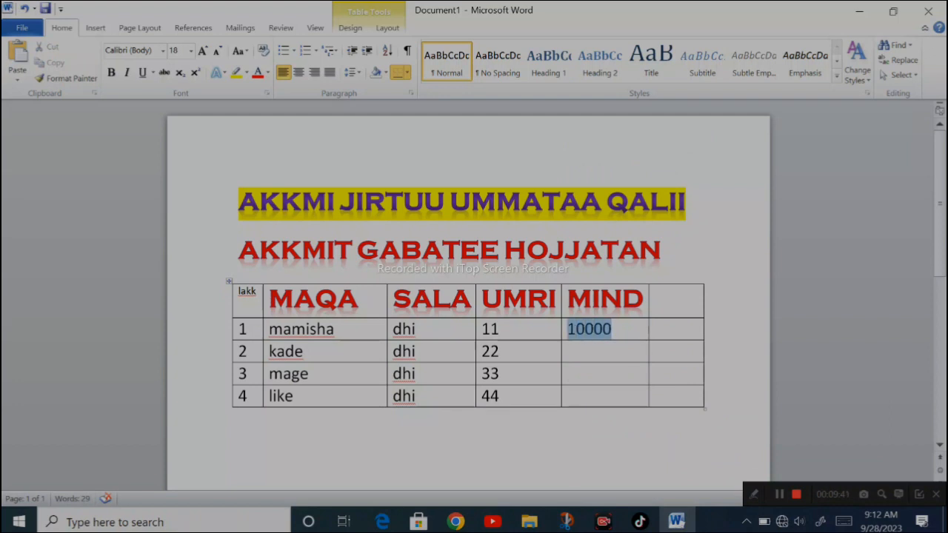
pyautogui.rightClick(568, 338)
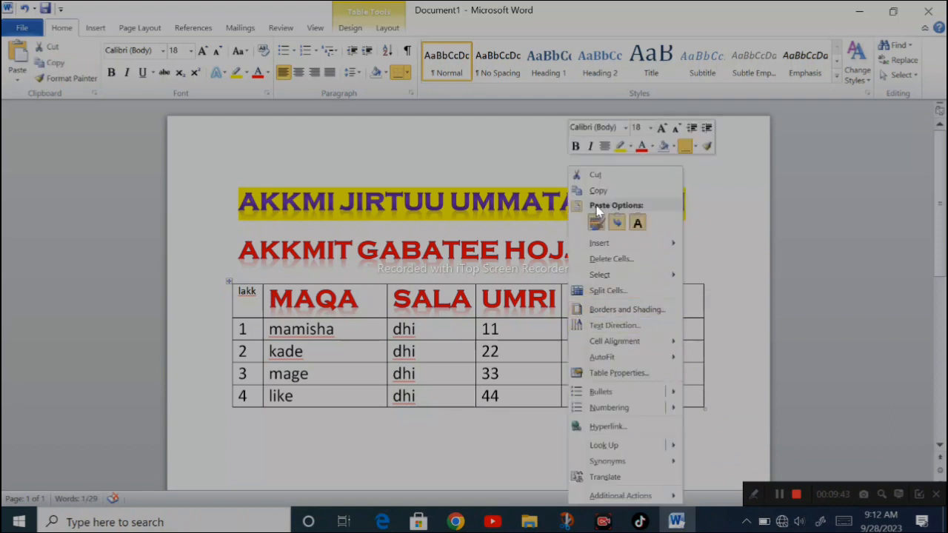
pyautogui.moveTo(569, 349); pyautogui.dragTo(596, 374)
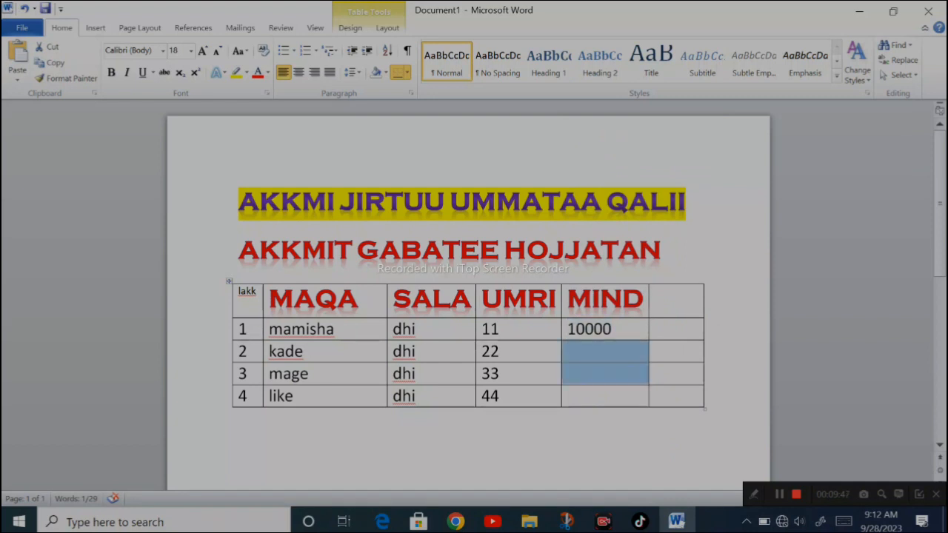
pyautogui.rightClick(584, 340)
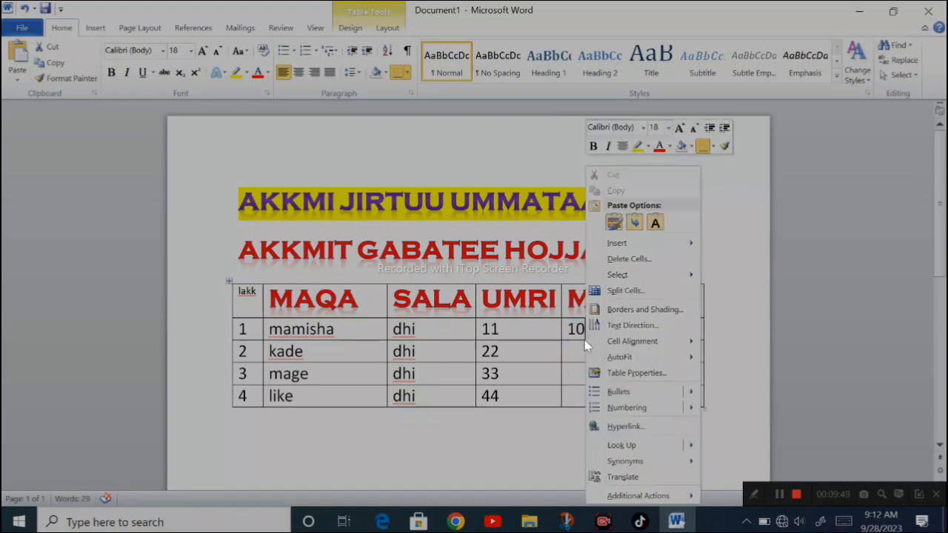
pyautogui.click(581, 360)
pyautogui.moveTo(578, 350); pyautogui.dragTo(611, 394)
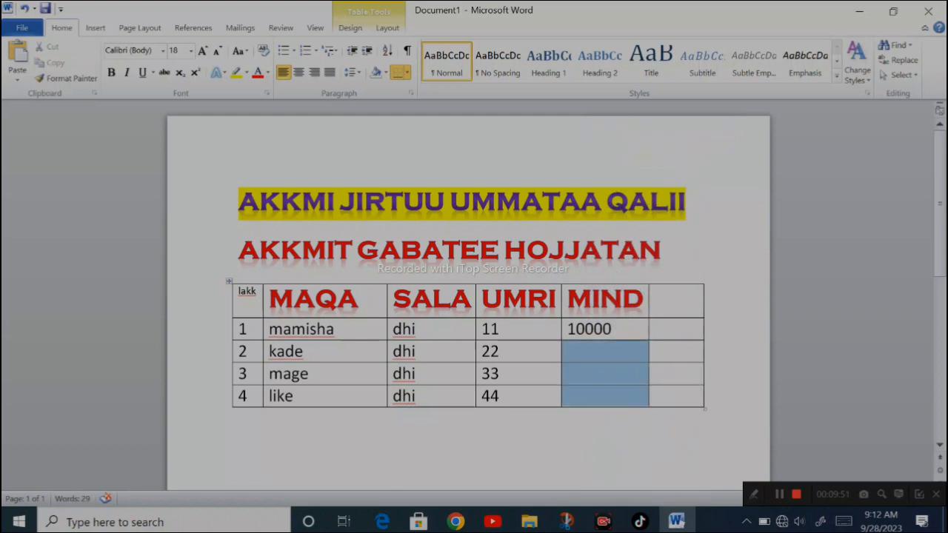
pyautogui.rightClick(587, 370)
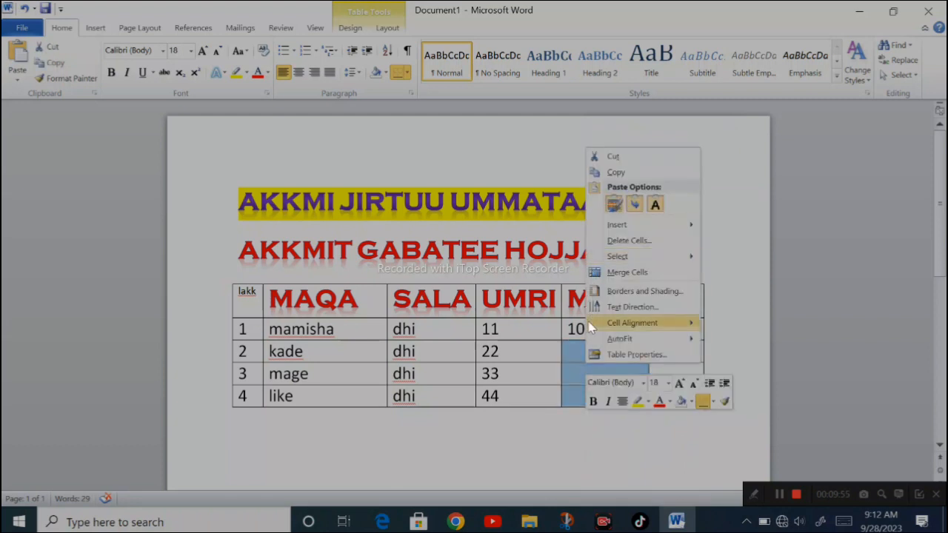
pyautogui.click(20, 61)
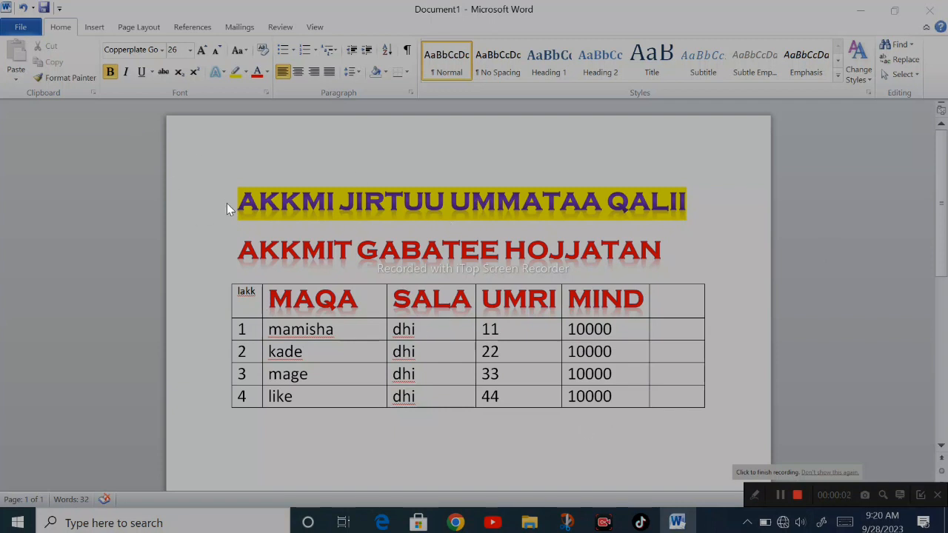
pyautogui.scroll(-3, 375, 231)
pyautogui.scroll(3, 376, 230)
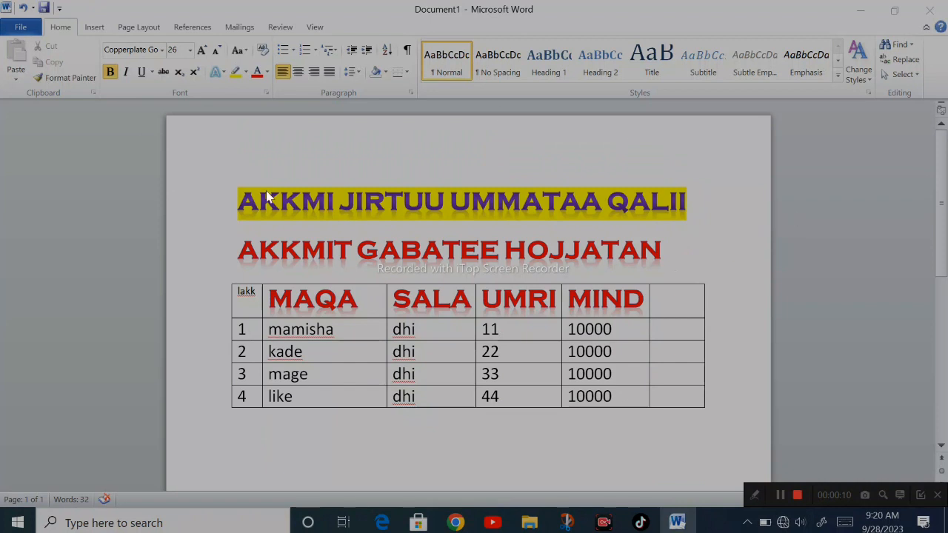
# Save the document to the Desktop as a Word document named "m".
pyautogui.click(46, 9)
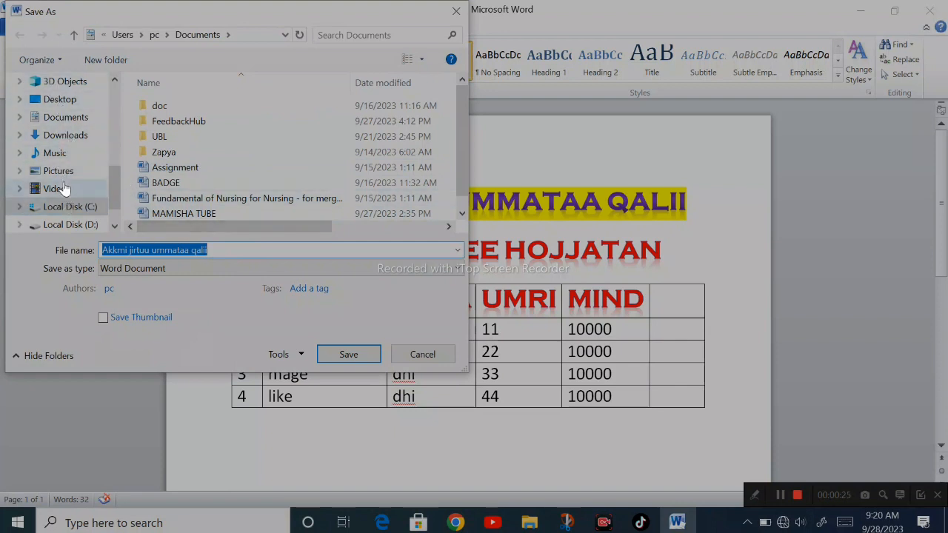
pyautogui.scroll(-1, 63, 186)
pyautogui.scroll(-1, 62, 207)
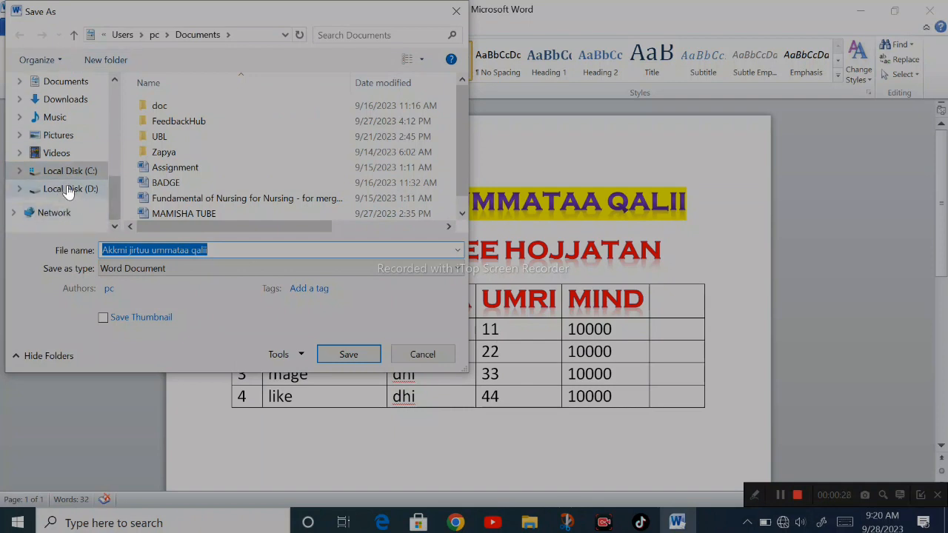
pyautogui.click(66, 190)
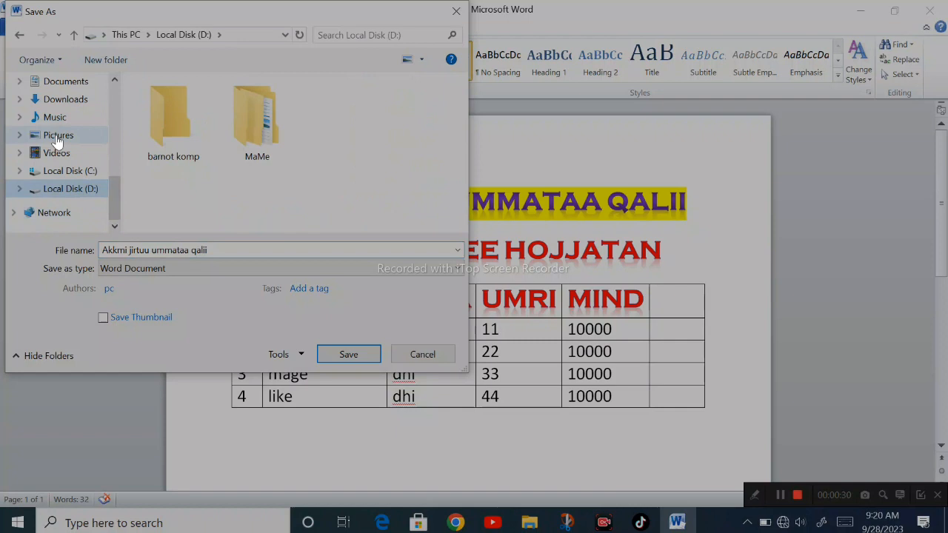
pyautogui.click(64, 100)
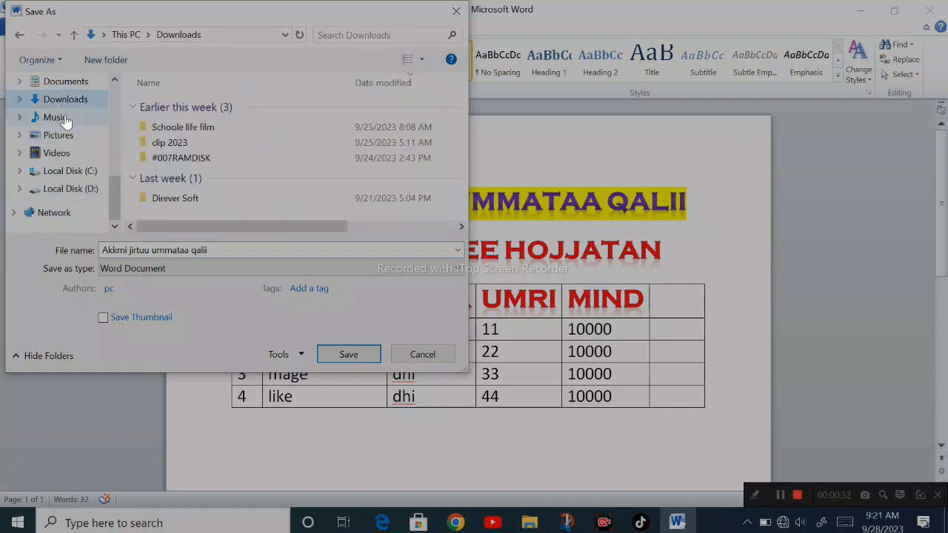
pyautogui.scroll(1, 52, 104)
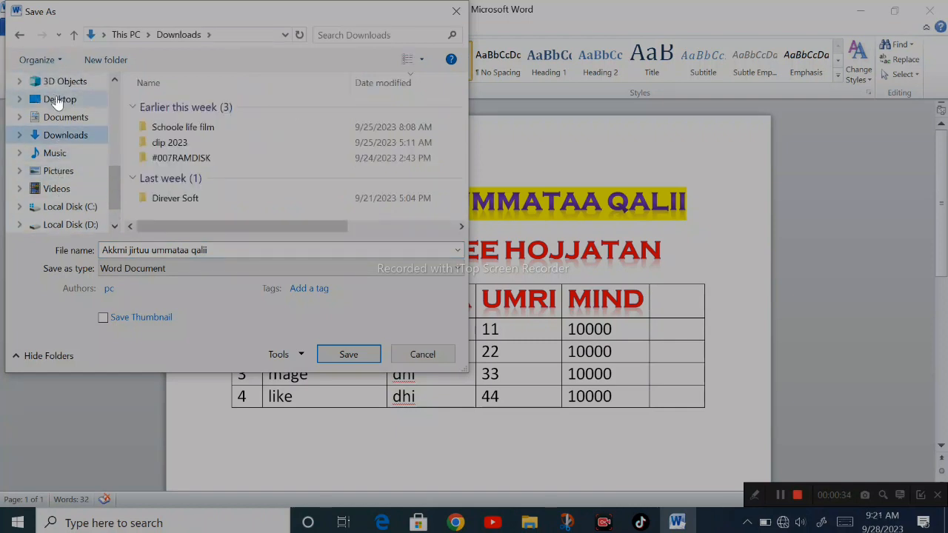
pyautogui.click(50, 99)
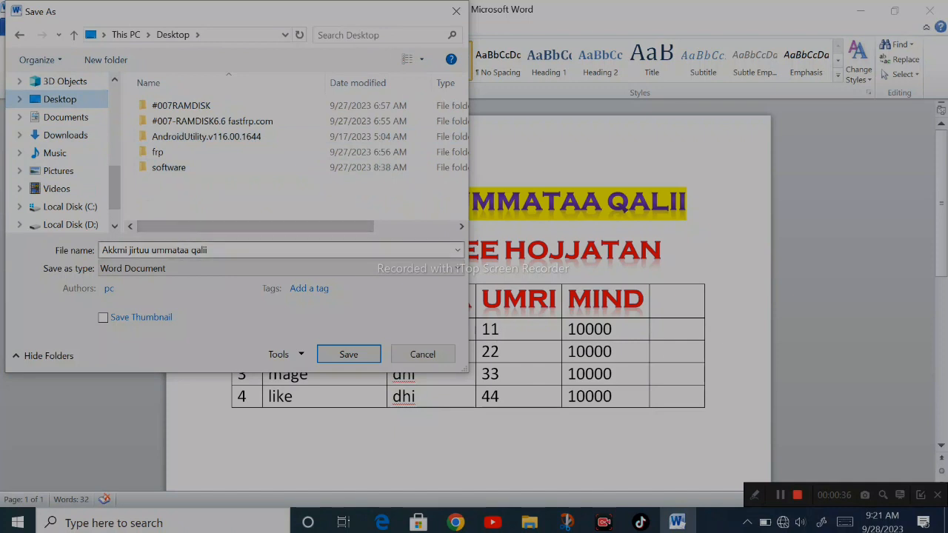
pyautogui.click(139, 255)
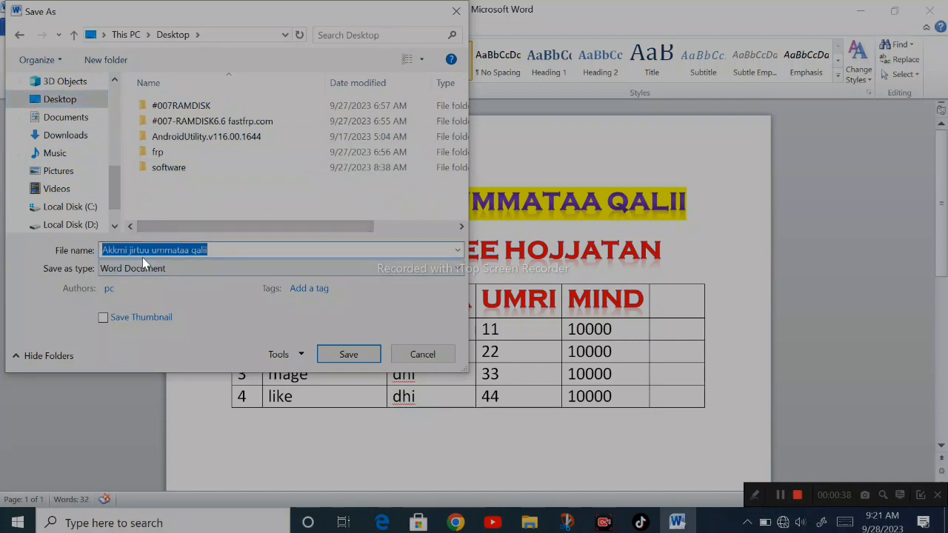
pyautogui.write('m')
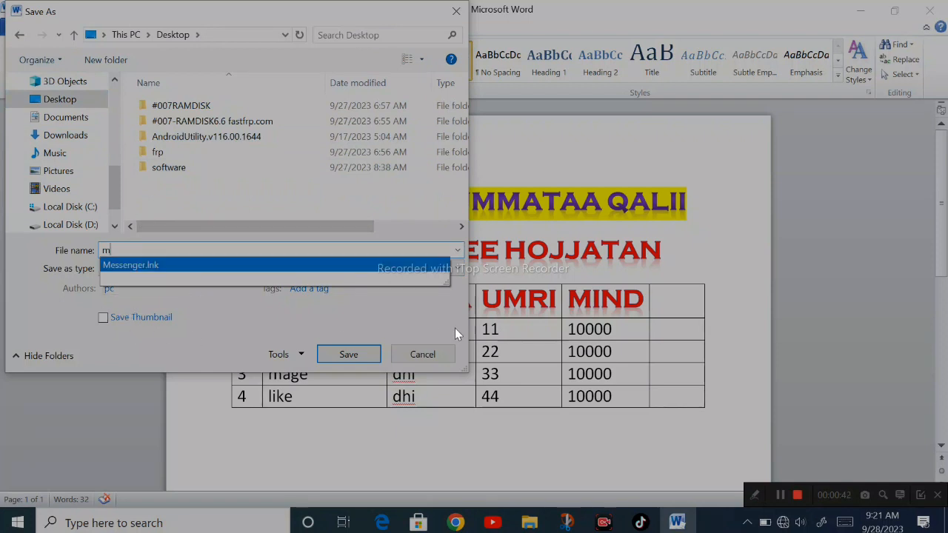
pyautogui.click(350, 354)
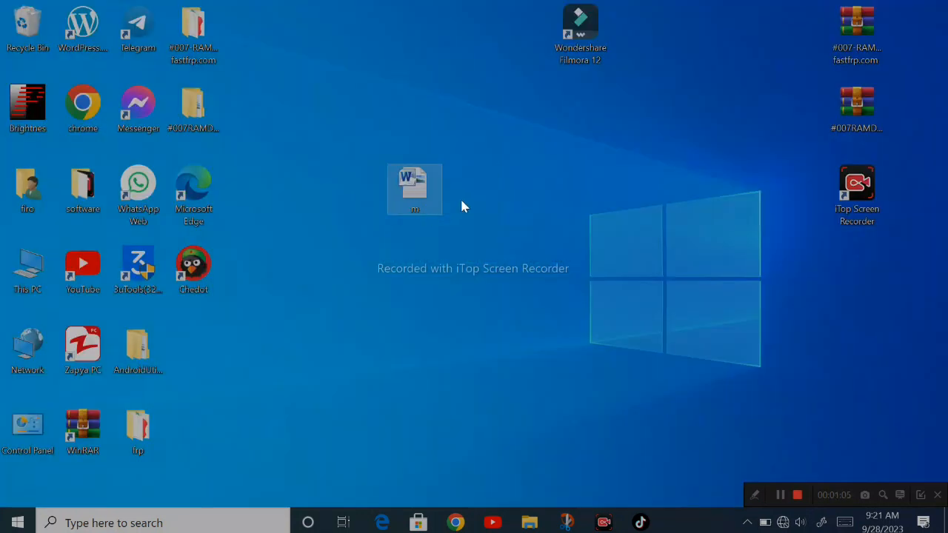
# Open the saved document "m" from the Desktop in Microsoft Word and look over its headings and table.
pyautogui.doubleClick(428, 194)
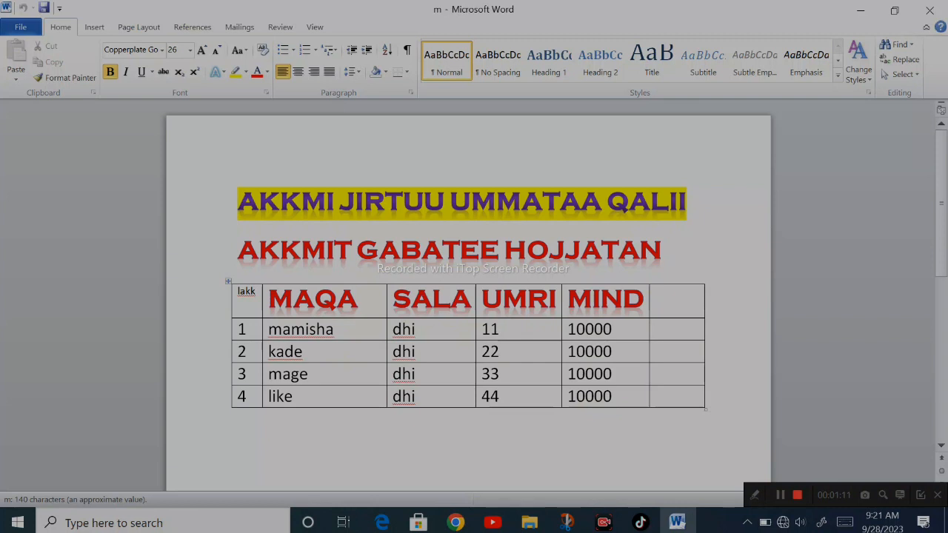
pyautogui.scroll(-7, 468, 297)
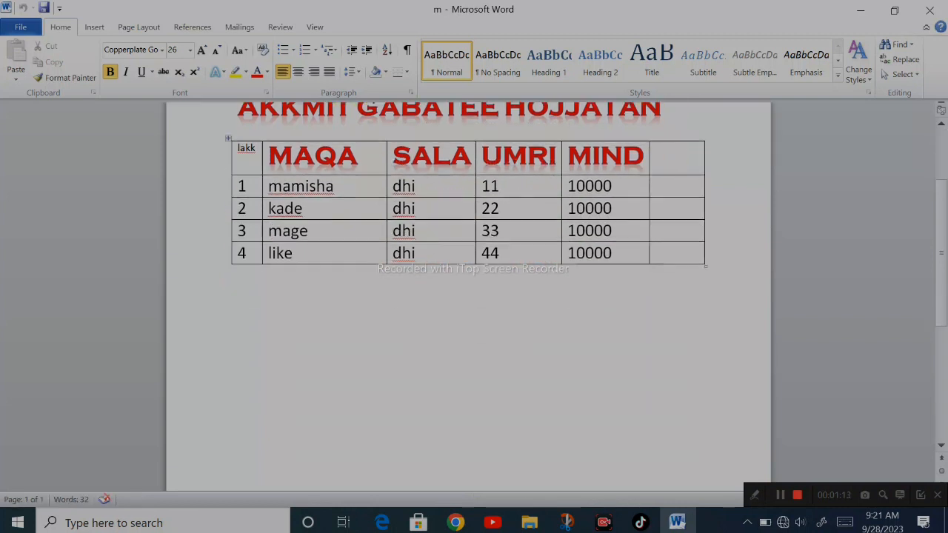
pyautogui.scroll(5, 468, 296)
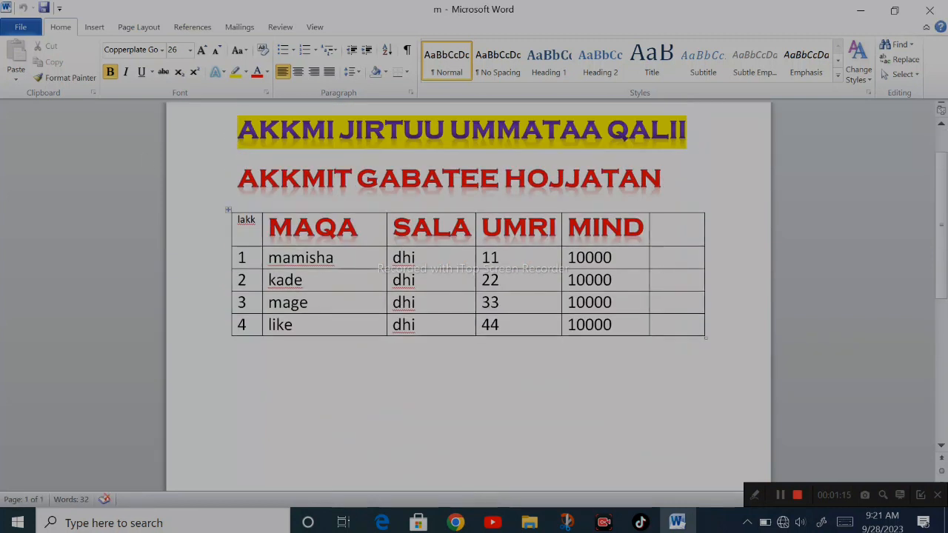
pyautogui.scroll(2, 468, 297)
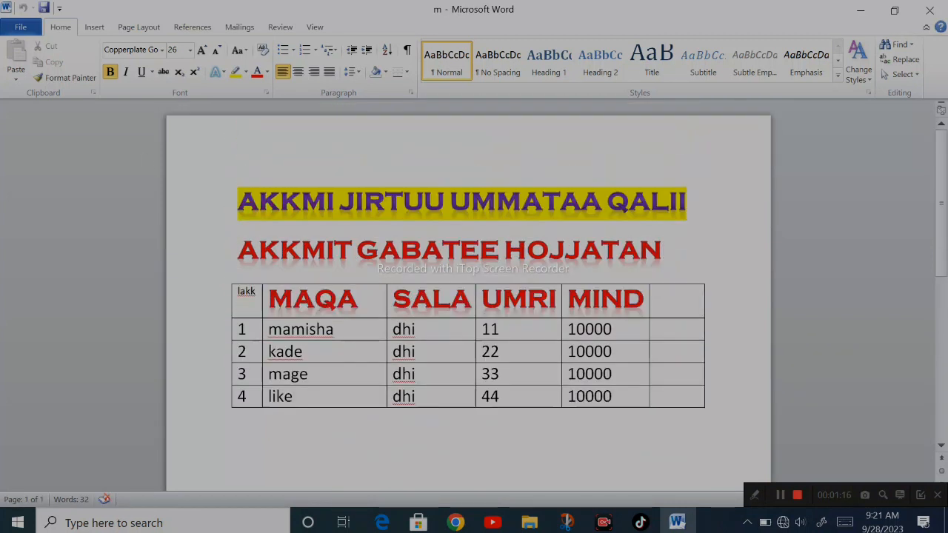
# Bring up the print settings and print preview for the document "m".
pyautogui.click(21, 28)
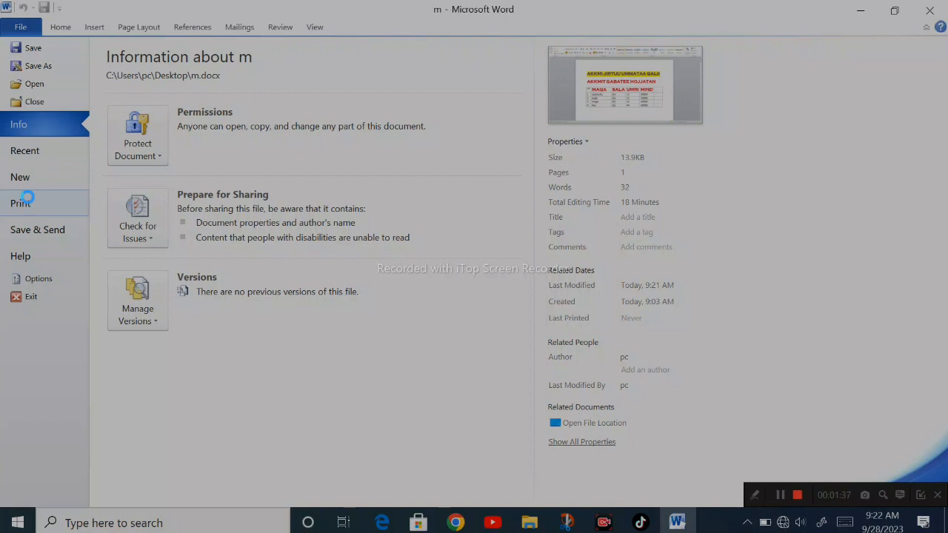
pyautogui.click(27, 199)
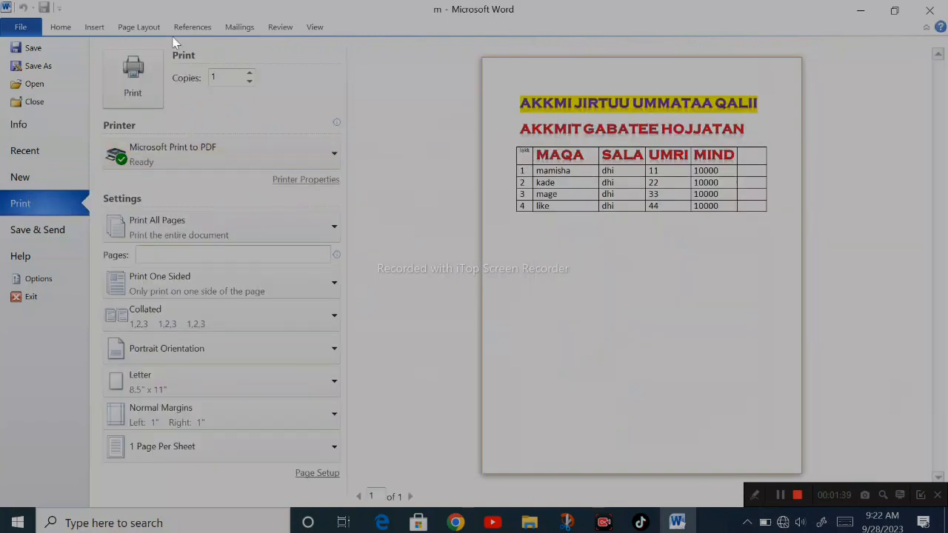